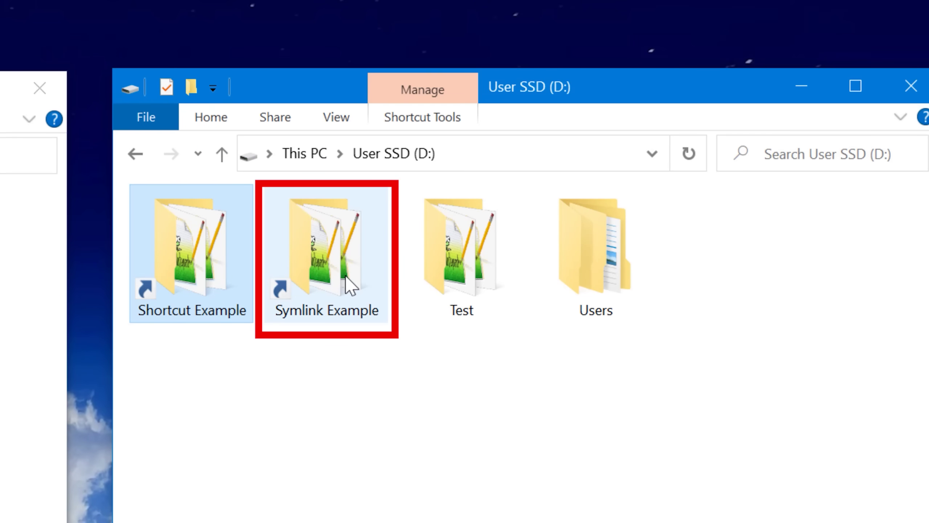
- Show that Shortcut Example lands in C:\Test while Symlink Example keeps the D: path
{"action": "left_click", "coordinate": [346, 275]}
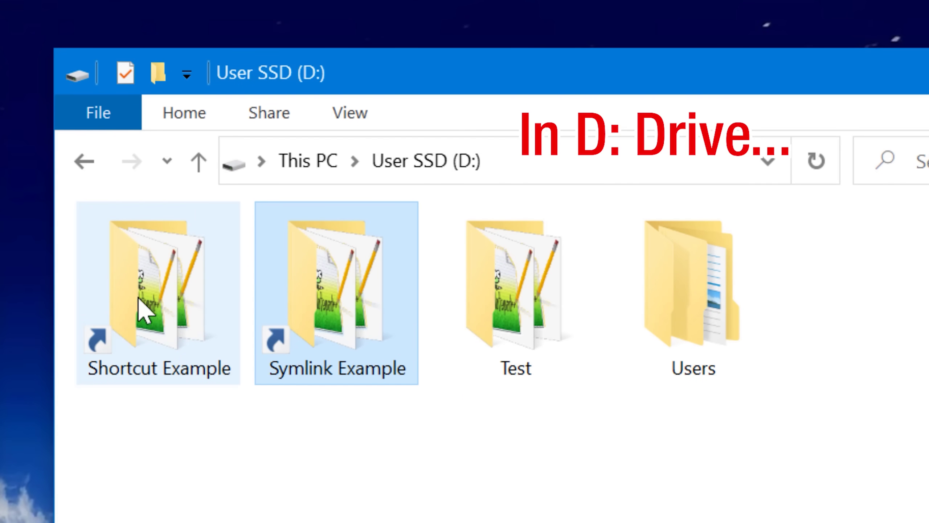
{"action": "left_click", "coordinate": [143, 314]}
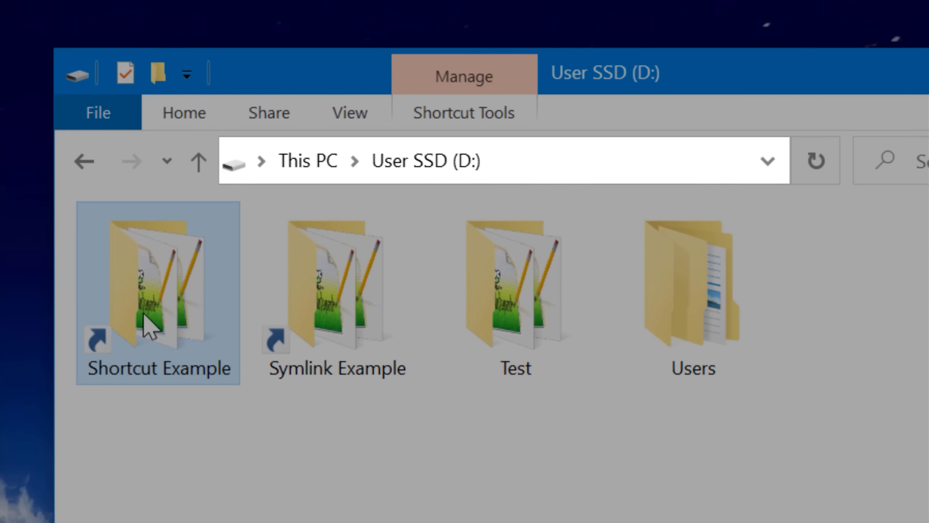
{"action": "double_click", "coordinate": [143, 314]}
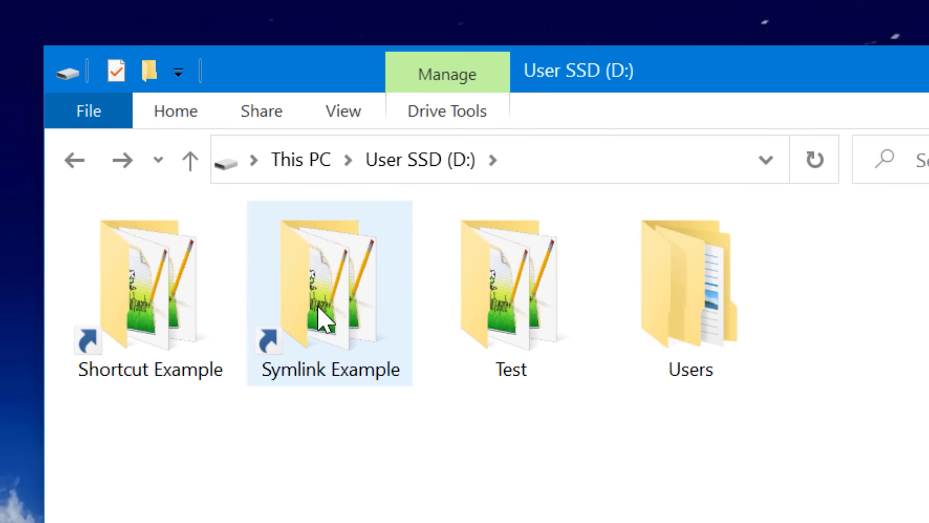
{"action": "double_click", "coordinate": [338, 301]}
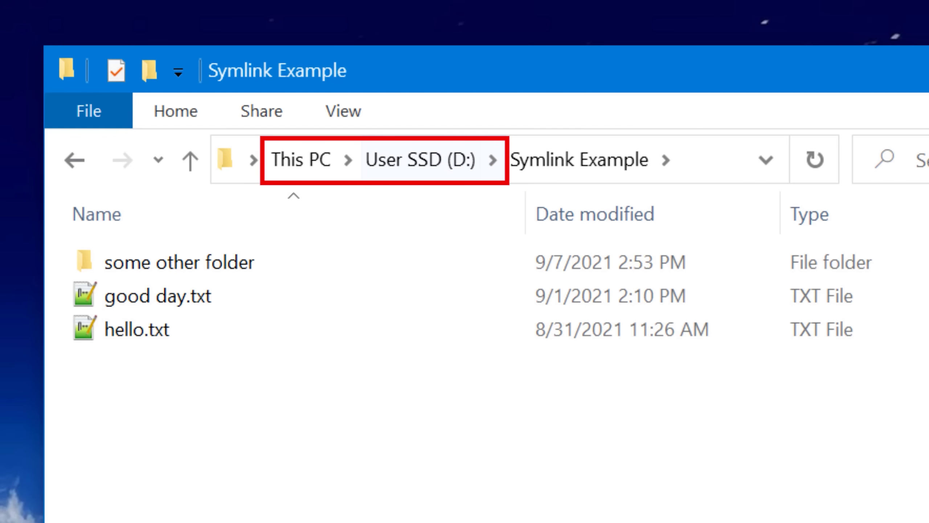
- Check that some other folder's Properties report a D:\Symlink Example location
{"action": "double_click", "coordinate": [212, 268]}
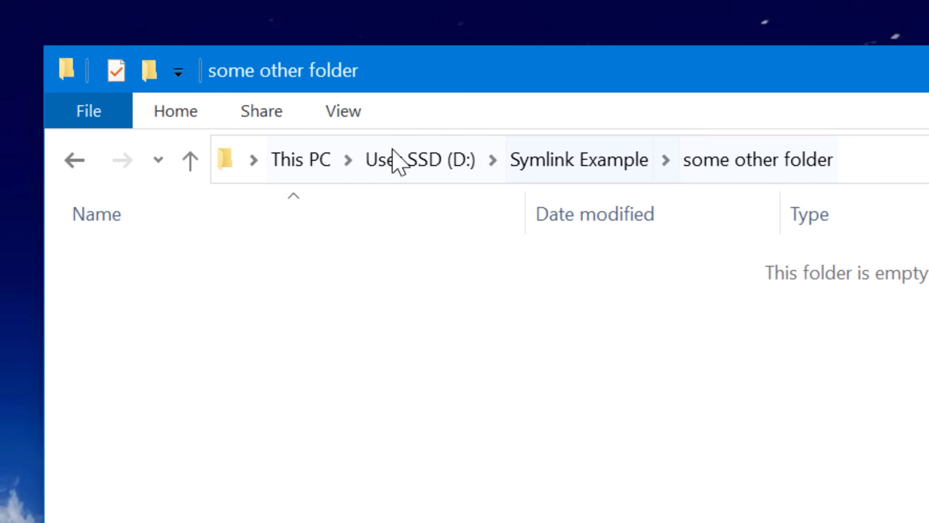
{"action": "left_click", "coordinate": [72, 161]}
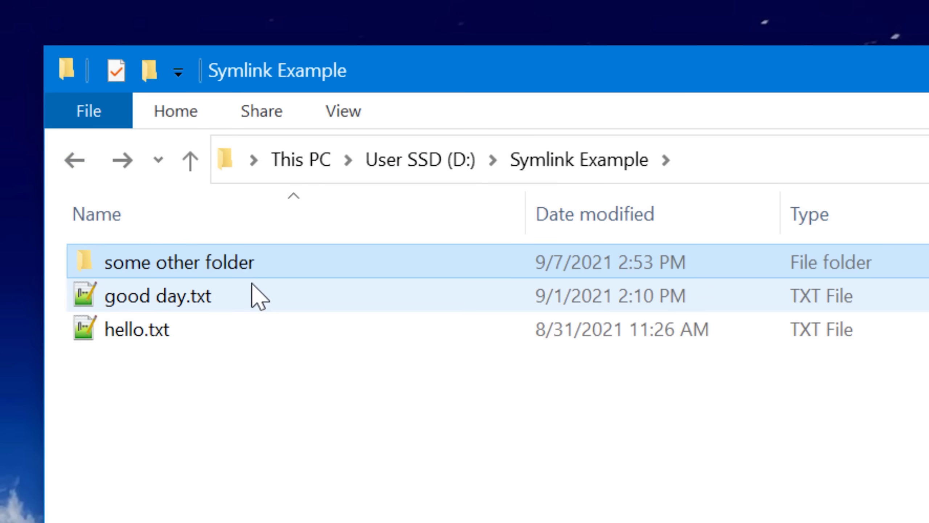
{"action": "right_click", "coordinate": [238, 263]}
{"action": "key", "text": "r"}
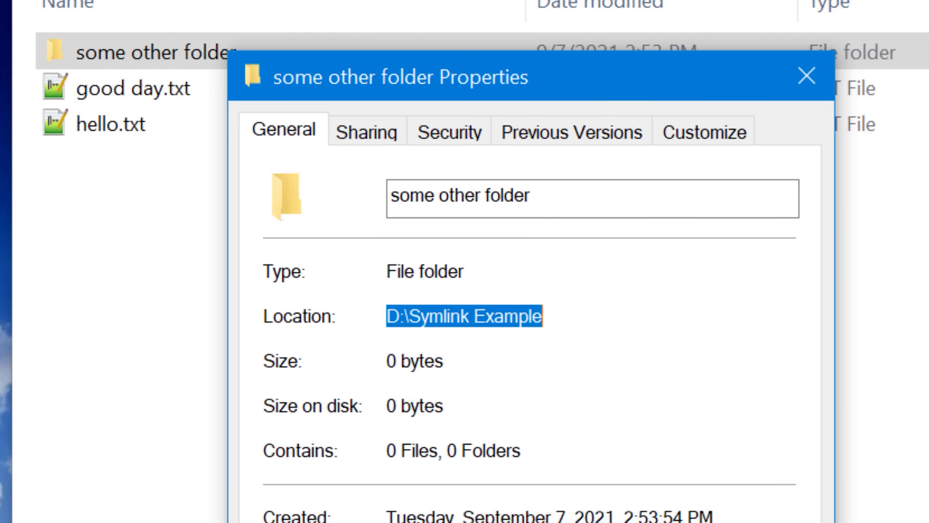
{"action": "key", "text": "Escape"}
- Check that good day.txt's Properties also report the D:\Symlink Example location
{"action": "left_click", "coordinate": [196, 254]}
{"action": "right_click", "coordinate": [197, 254]}
{"action": "key", "text": "r"}
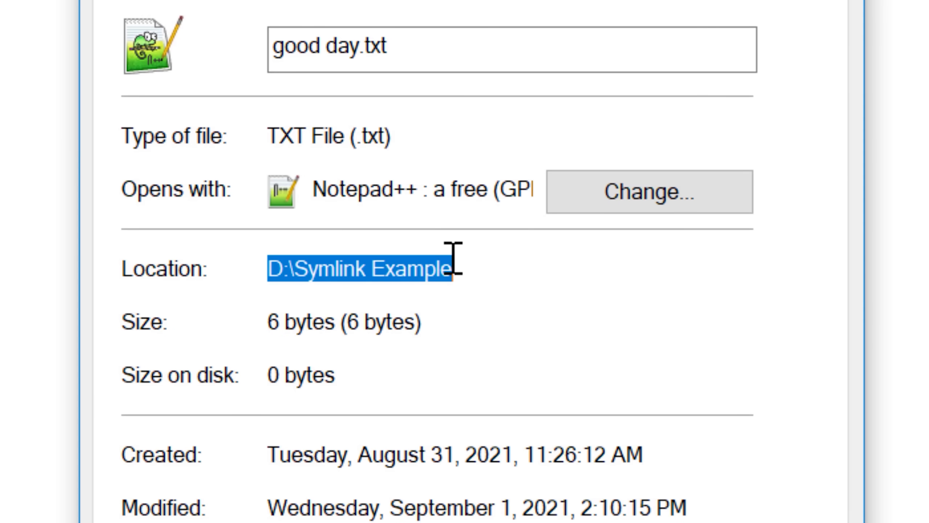
{"action": "left_click_drag", "start_coordinate": [457, 263], "coordinate": [268, 268]}
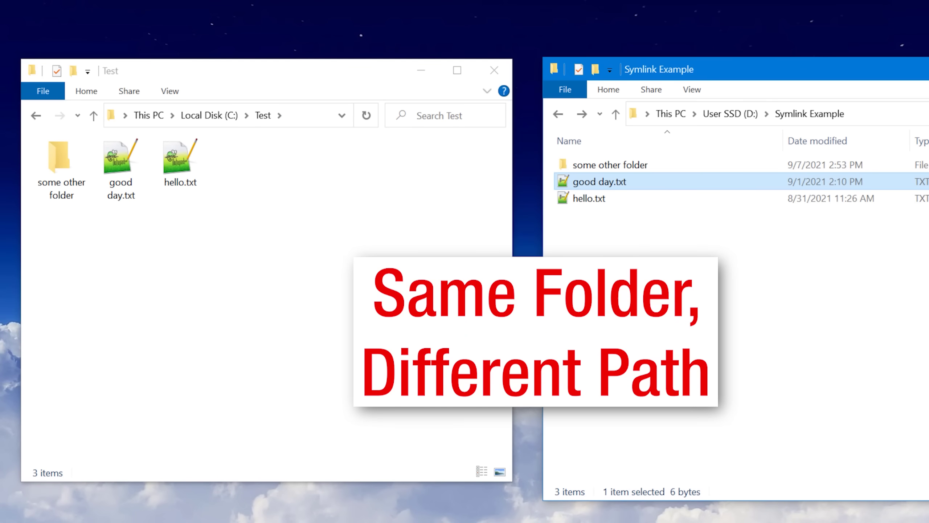
- Deselect good day.txt in the Symlink Example window
{"action": "left_click", "coordinate": [688, 221]}
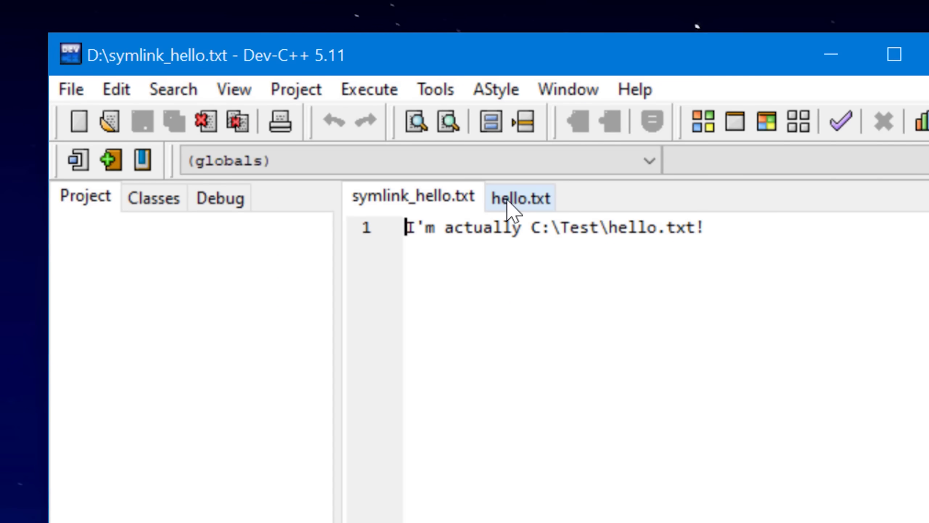
- Alternate between symlink_hello.txt and hello.txt, showing identical text under D: and C: paths
{"action": "left_click", "coordinate": [520, 204]}
{"action": "left_click", "coordinate": [454, 208]}
{"action": "left_click", "coordinate": [492, 202]}
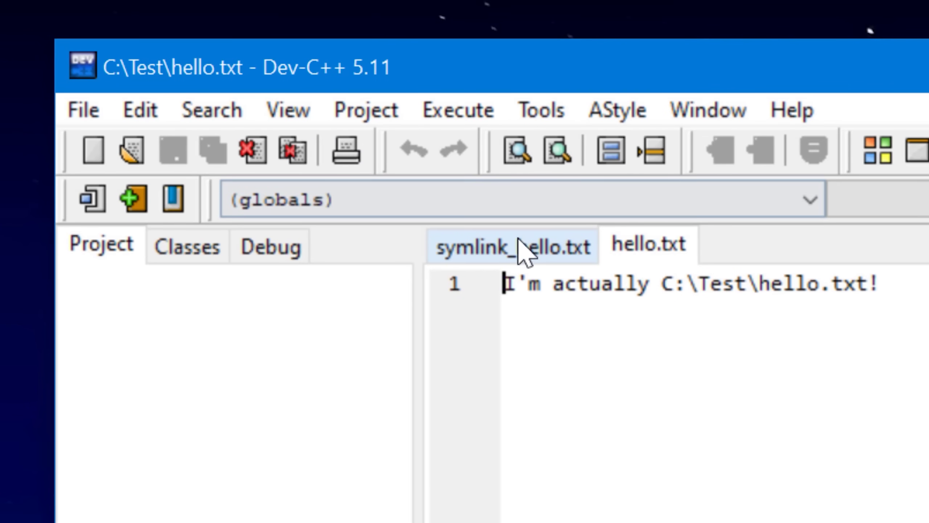
{"action": "left_click", "coordinate": [519, 251]}
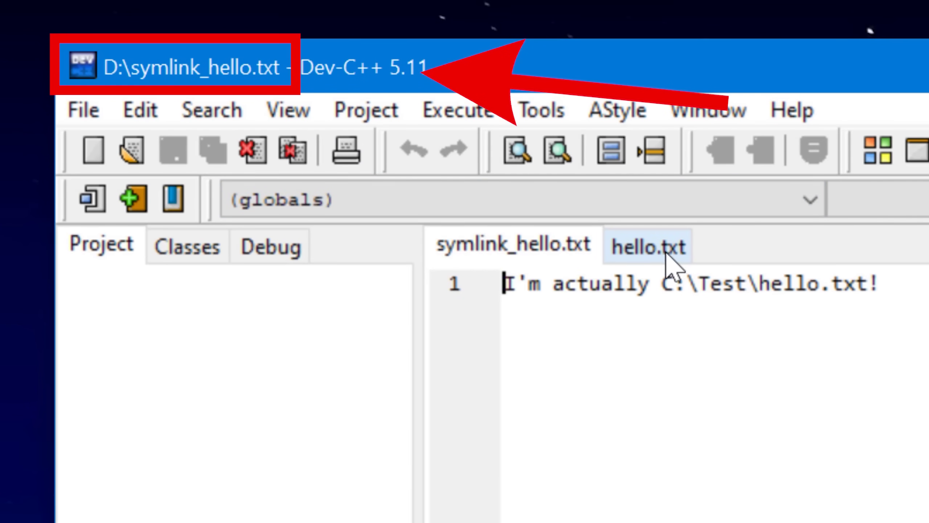
{"action": "left_click", "coordinate": [664, 252]}
{"action": "left_click", "coordinate": [556, 255]}
{"action": "left_click", "coordinate": [664, 254]}
{"action": "left_click", "coordinate": [538, 259]}
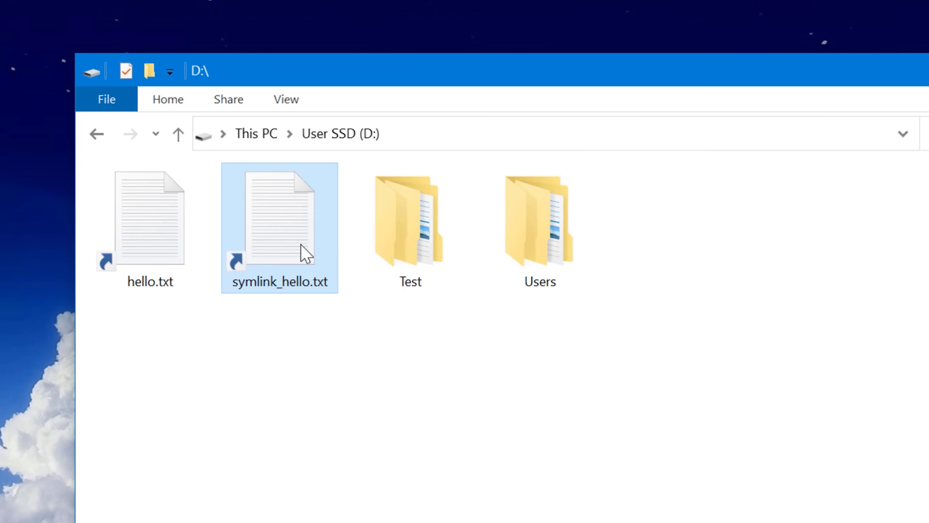
- Open symlink_hello.txt in the text editor, which resolves it to C:\Test\hello.txt
{"action": "right_click", "coordinate": [306, 254]}
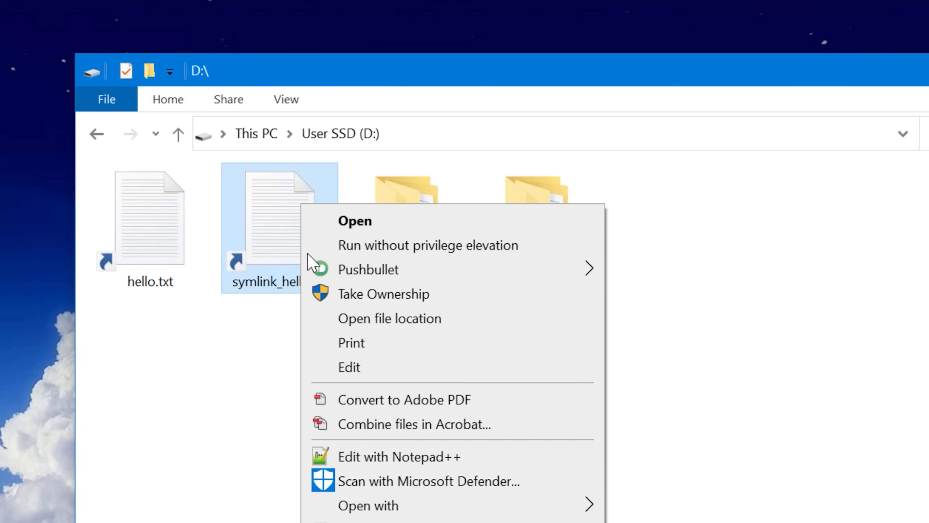
{"action": "left_click", "coordinate": [350, 458]}
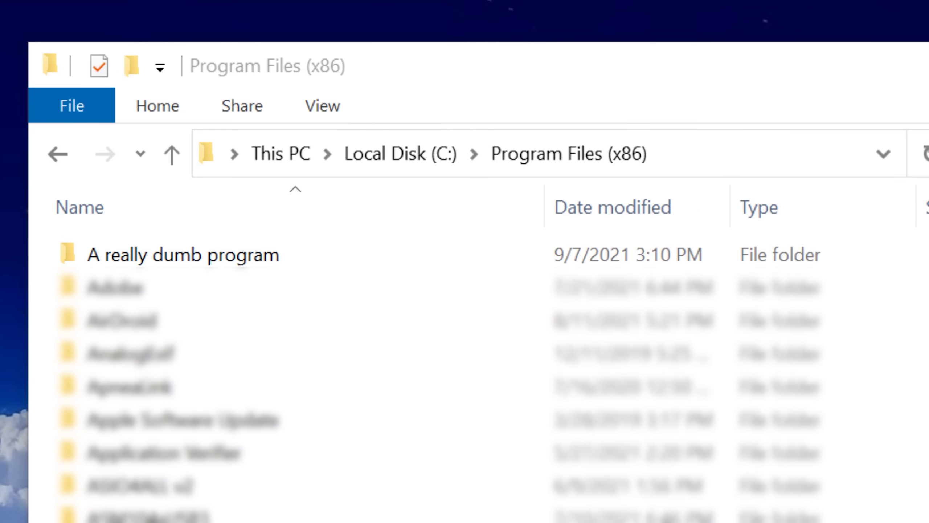
- Paste the cut A really dumb program folder into D:\New Program Files with administrator permission
{"action": "left_click", "coordinate": [774, 78]}
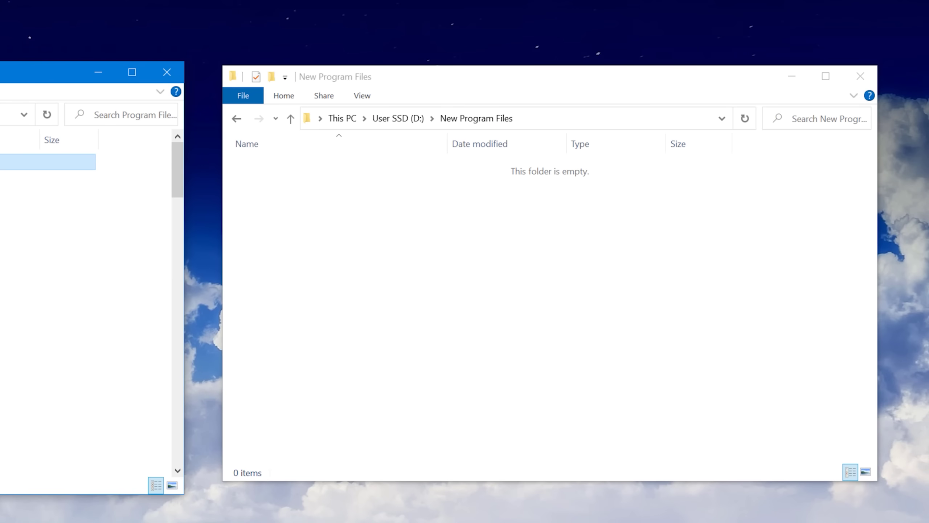
{"action": "right_click", "coordinate": [503, 316]}
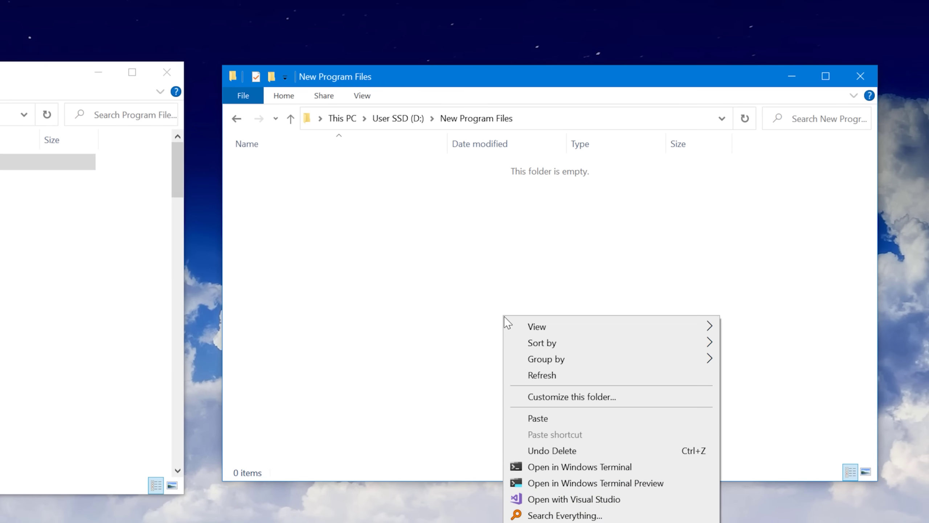
{"action": "left_click", "coordinate": [562, 424]}
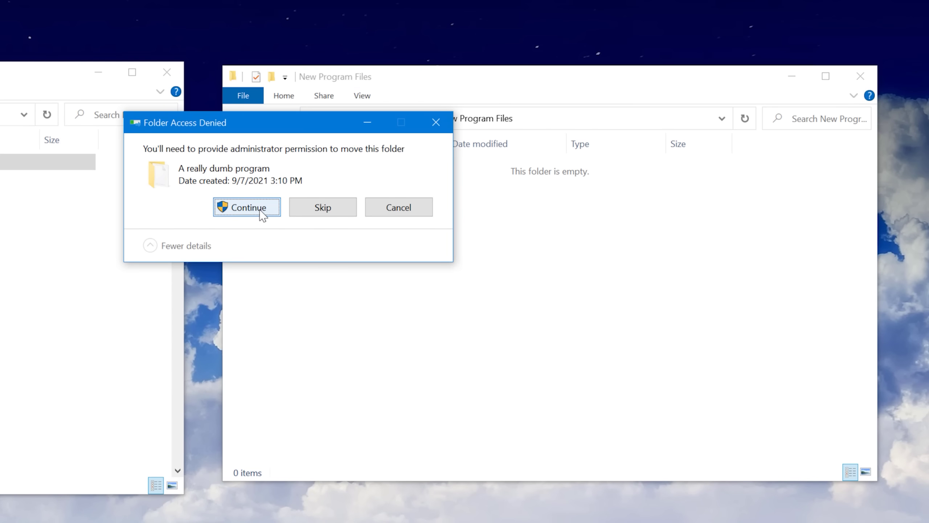
{"action": "left_click", "coordinate": [247, 208]}
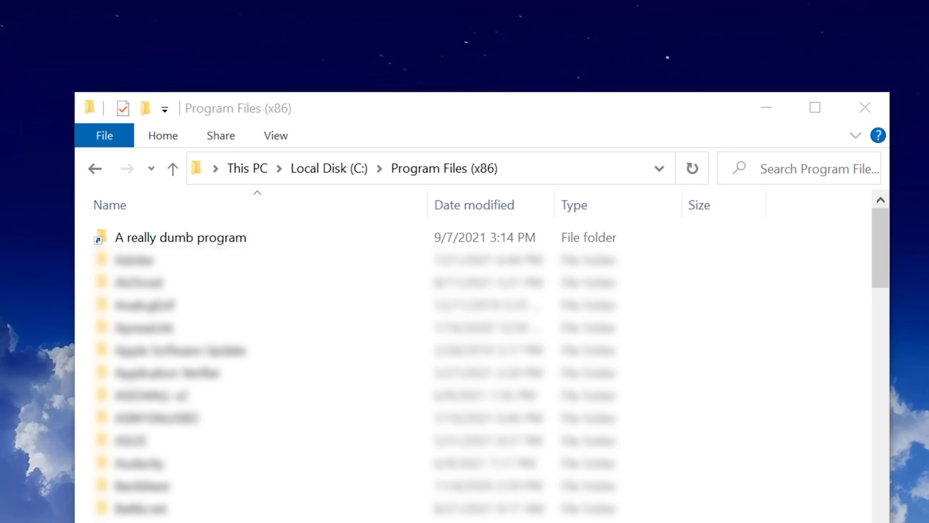
- Inspect the A really dumb program link left in Program Files (x86) and open its contents
{"action": "left_click", "coordinate": [827, 370]}
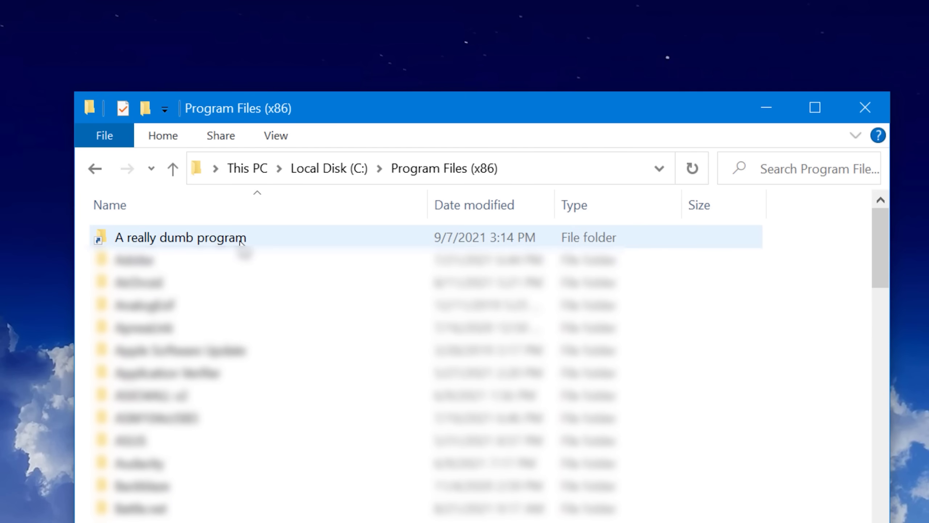
{"action": "left_click", "coordinate": [240, 242]}
{"action": "key", "text": "alt+Return"}
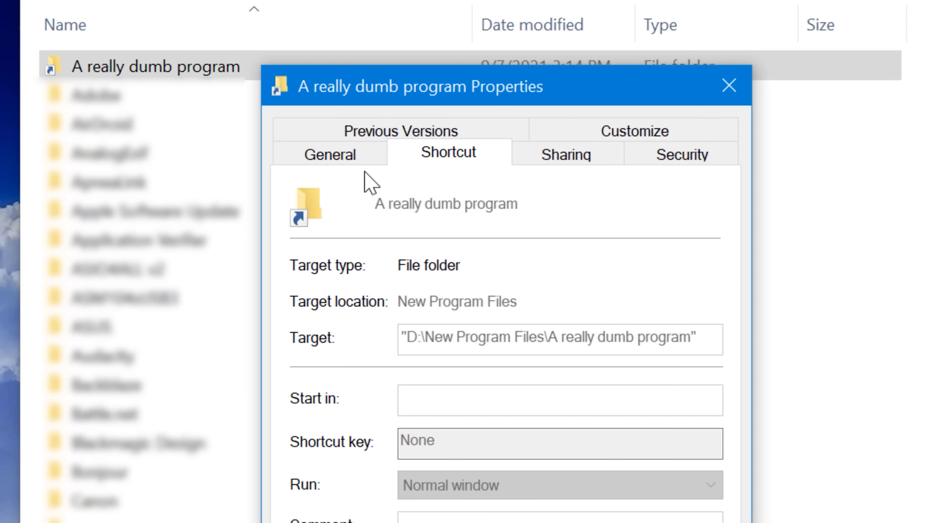
{"action": "left_click", "coordinate": [342, 156]}
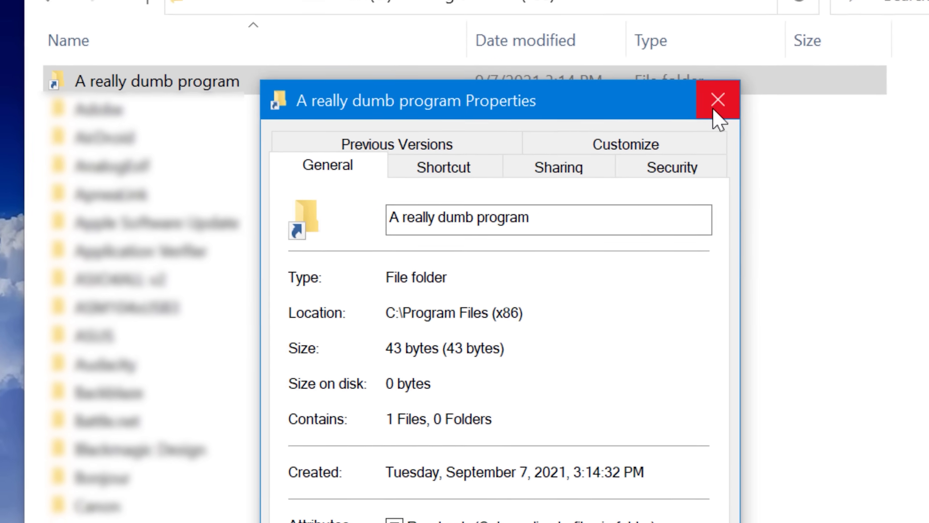
{"action": "left_click", "coordinate": [728, 87]}
{"action": "double_click", "coordinate": [239, 185]}
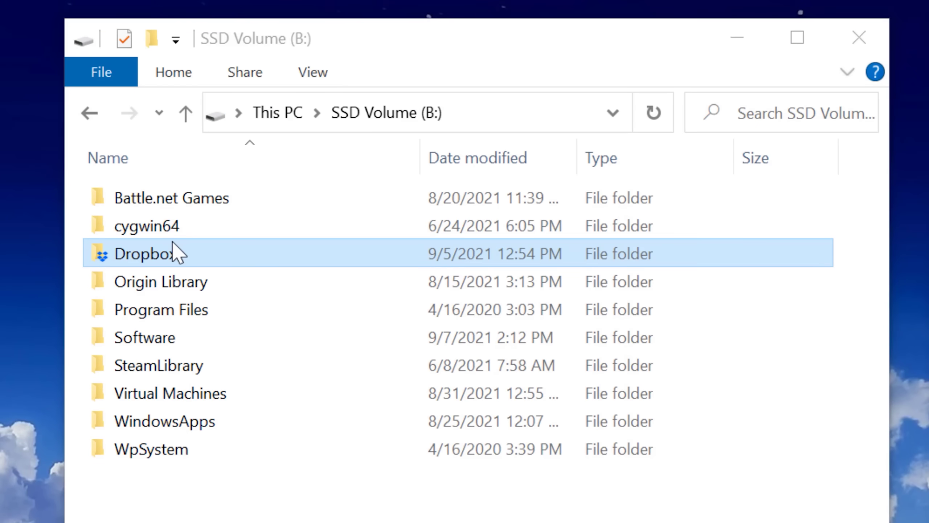
- Select the Dropbox folder on the B: drive
{"action": "left_click", "coordinate": [124, 248]}
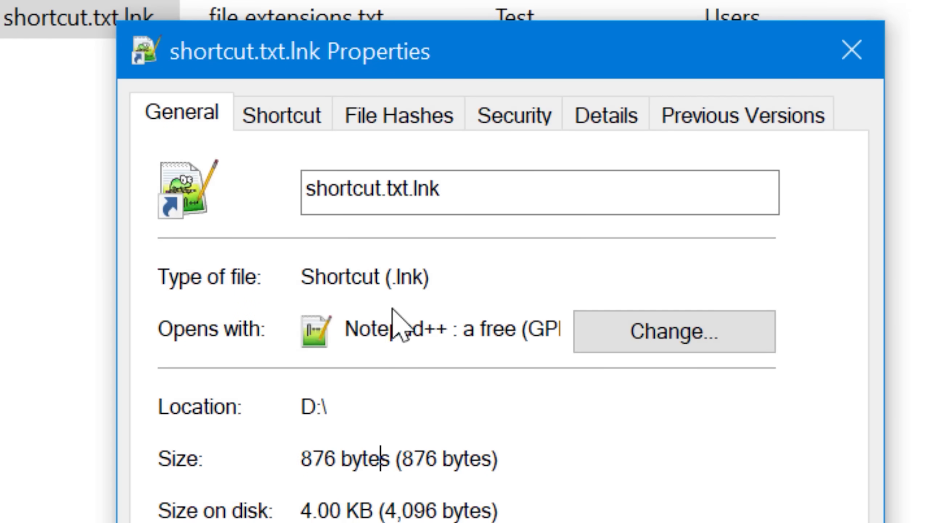
- Highlight shortcut.txt.lnk's Shortcut (.lnk) type and 876-byte size, then select shortcut.txt on D:
{"action": "left_click_drag", "start_coordinate": [307, 275], "coordinate": [438, 274]}
{"action": "left_click", "coordinate": [438, 274]}
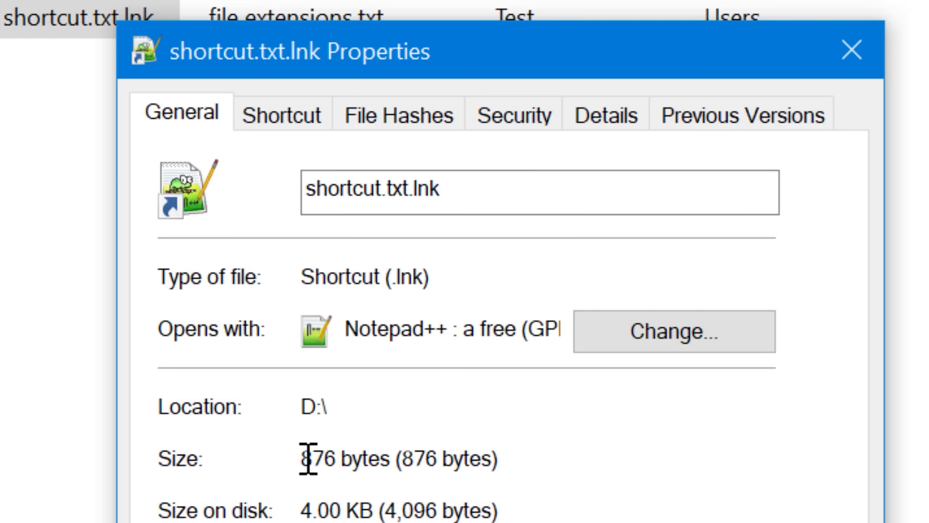
{"action": "left_click_drag", "start_coordinate": [308, 459], "coordinate": [493, 501]}
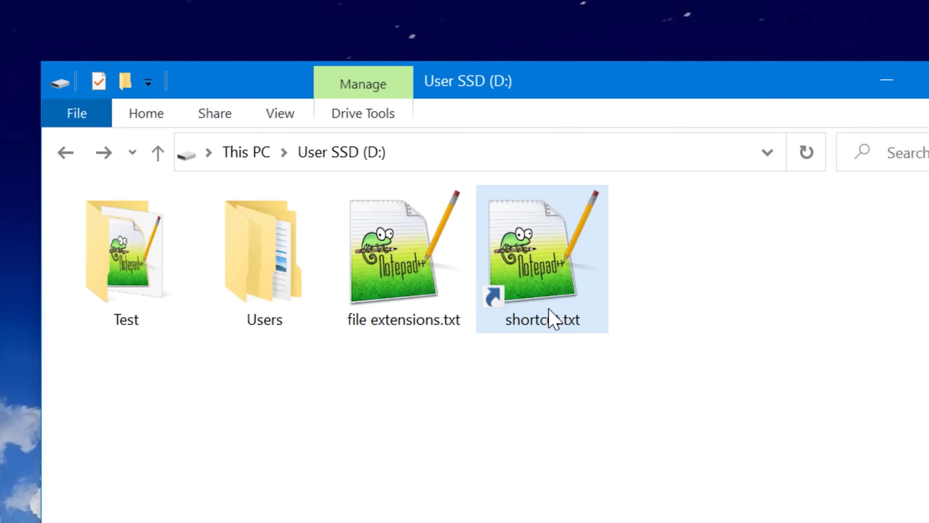
{"action": "left_click", "coordinate": [409, 308]}
{"action": "left_click", "coordinate": [577, 287]}
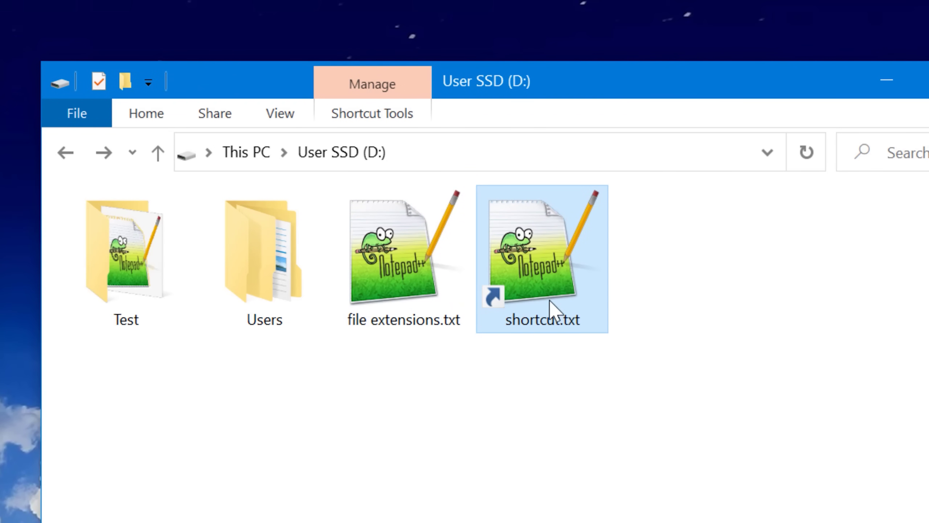
{"action": "left_click", "coordinate": [542, 319]}
{"action": "left_click", "coordinate": [877, 499]}
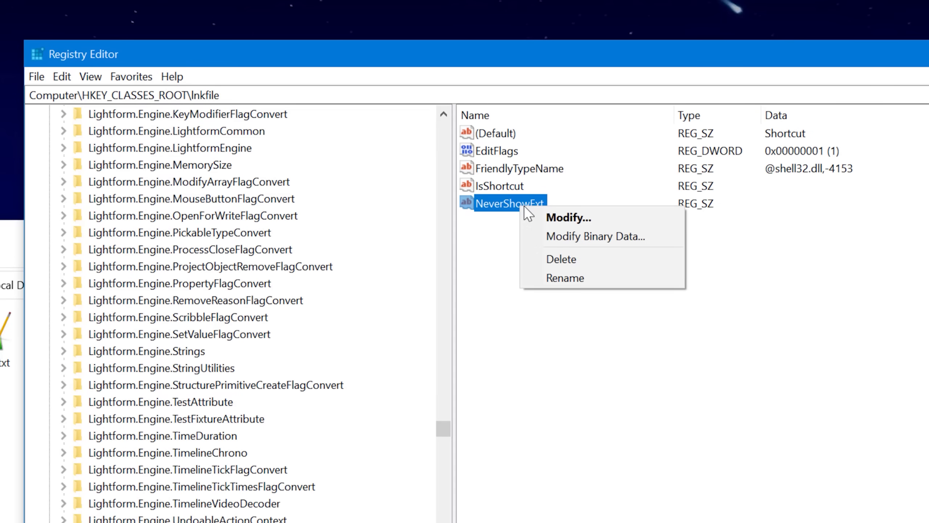
- Highlight the NeverShowExt value under HKEY_CLASSES_ROOT\lnkfile that hides the .lnk extension
{"action": "left_click", "coordinate": [567, 277]}
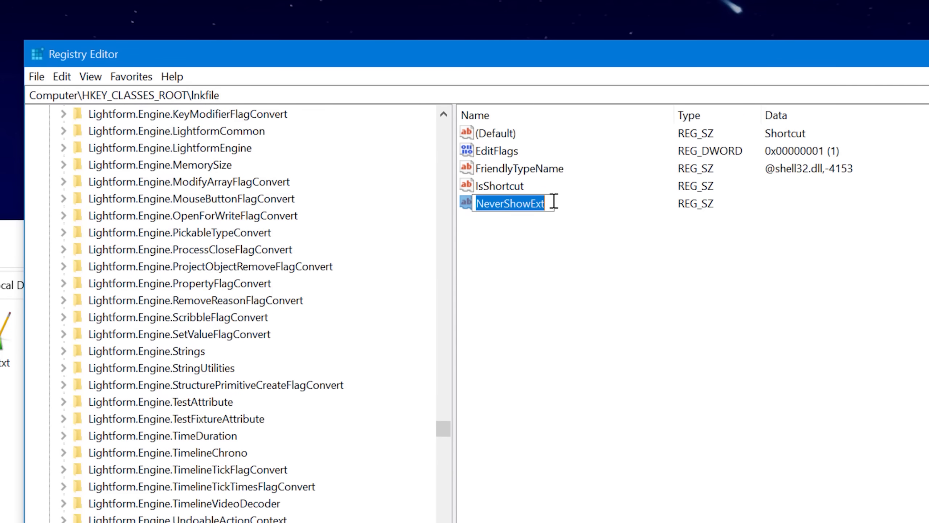
{"action": "double_click", "coordinate": [554, 202]}
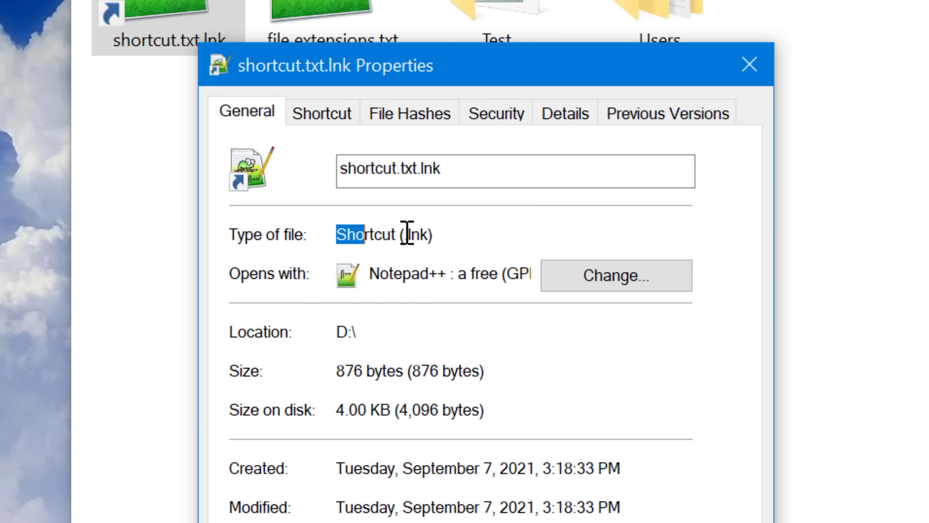
{"action": "left_click", "coordinate": [438, 245]}
{"action": "left_click", "coordinate": [481, 404]}
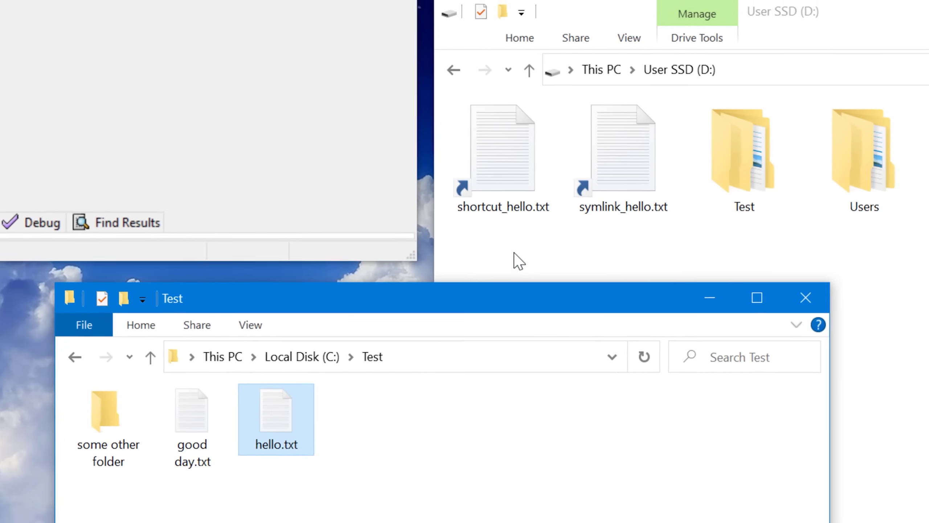
- Rename shortcut_hello.txt on D: to hello.txt
{"action": "left_click", "coordinate": [513, 144]}
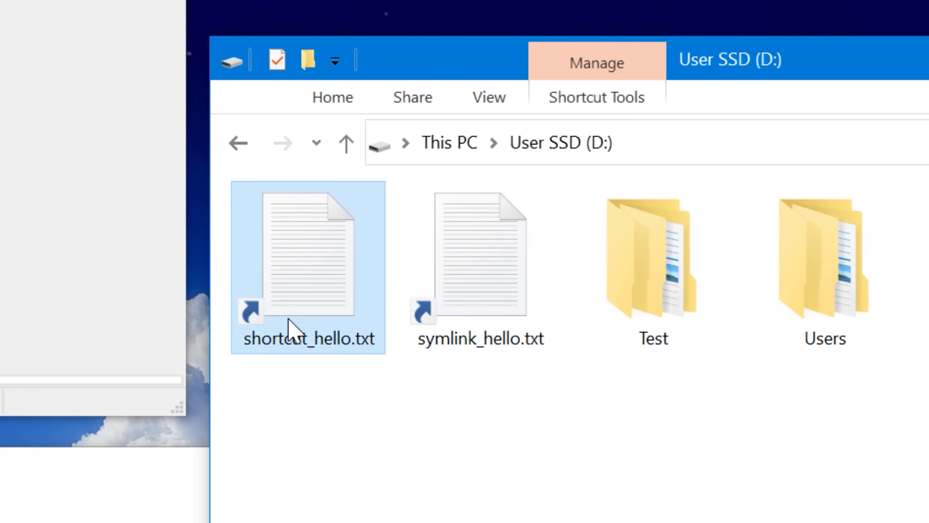
{"action": "mouse_move", "coordinate": [309, 319]}
{"action": "key", "text": "F2"}
{"action": "type", "text": "hello"}
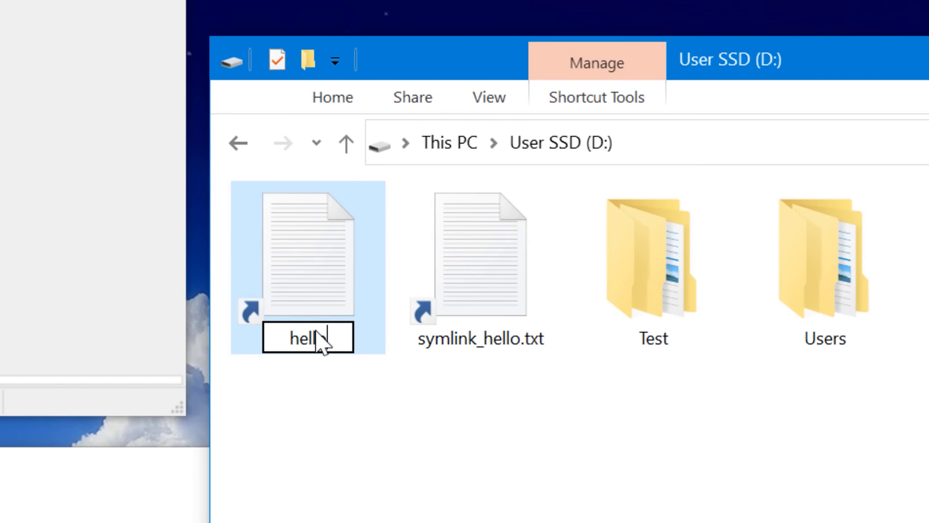
{"action": "key", "text": "Return"}
{"action": "key", "text": "F2"}
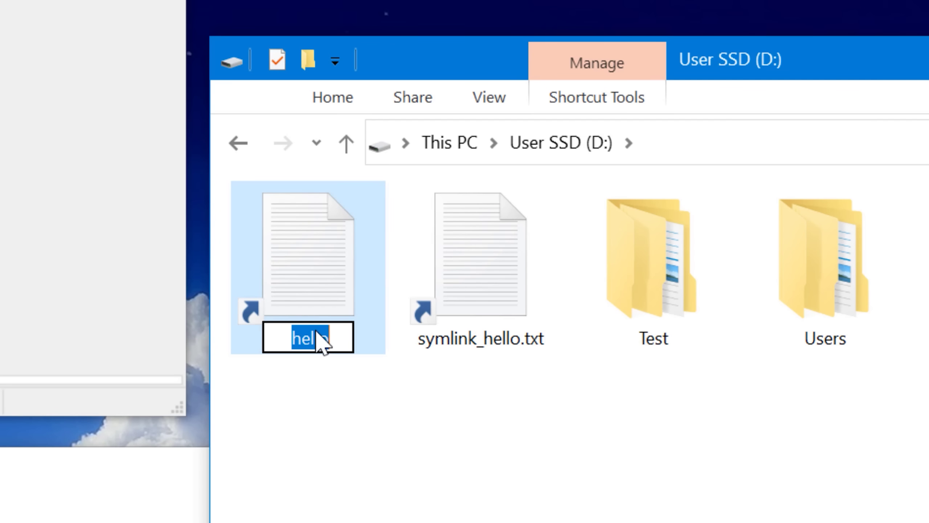
{"action": "key", "text": "End"}
{"action": "type", "text": "o.txt"}
{"action": "key", "text": "Return"}
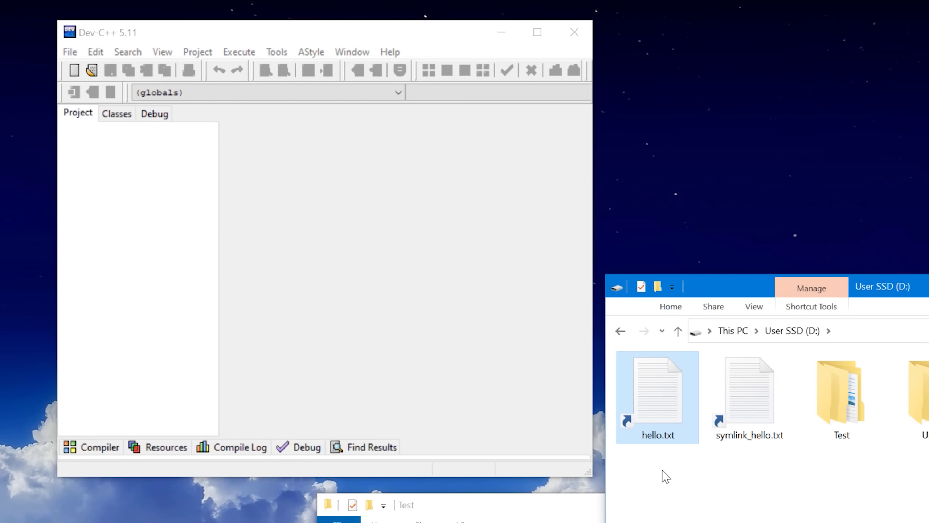
- Open the hello.txt shortcut (raw bytes), the real hello.txt and symlink_hello.txt in Dev-C++
{"action": "left_click_drag", "start_coordinate": [674, 414], "coordinate": [479, 349]}
{"action": "left_click_drag", "start_coordinate": [253, 167], "coordinate": [256, 171]}
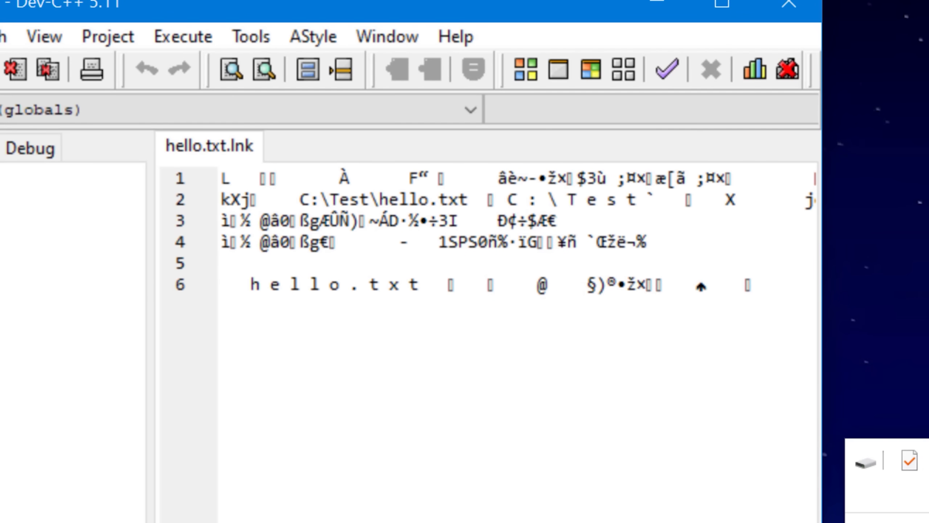
{"action": "left_click_drag", "start_coordinate": [367, 442], "coordinate": [352, 413]}
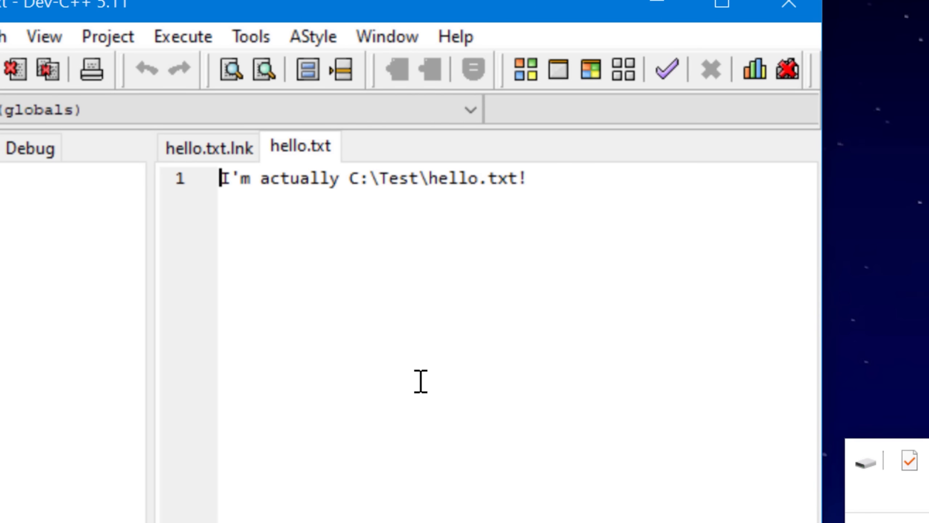
{"action": "left_click", "coordinate": [131, 37]}
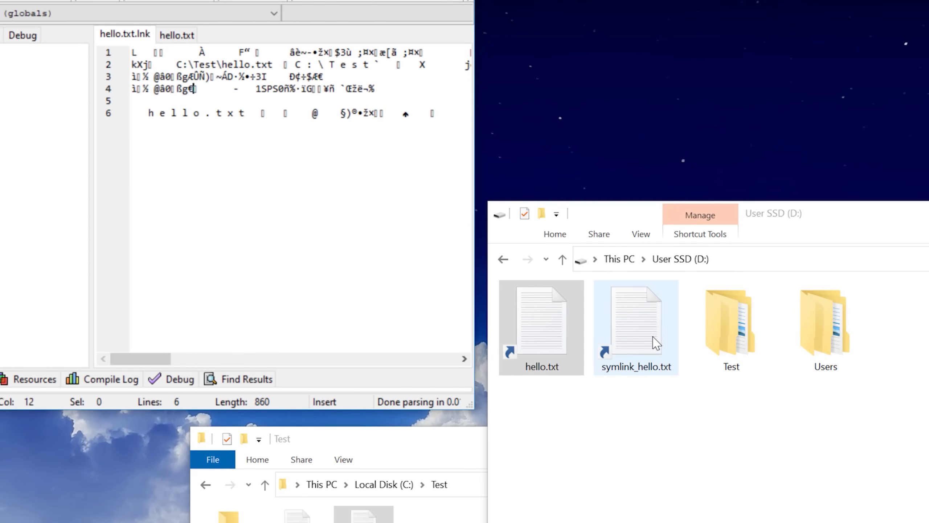
{"action": "left_click_drag", "start_coordinate": [656, 343], "coordinate": [254, 199]}
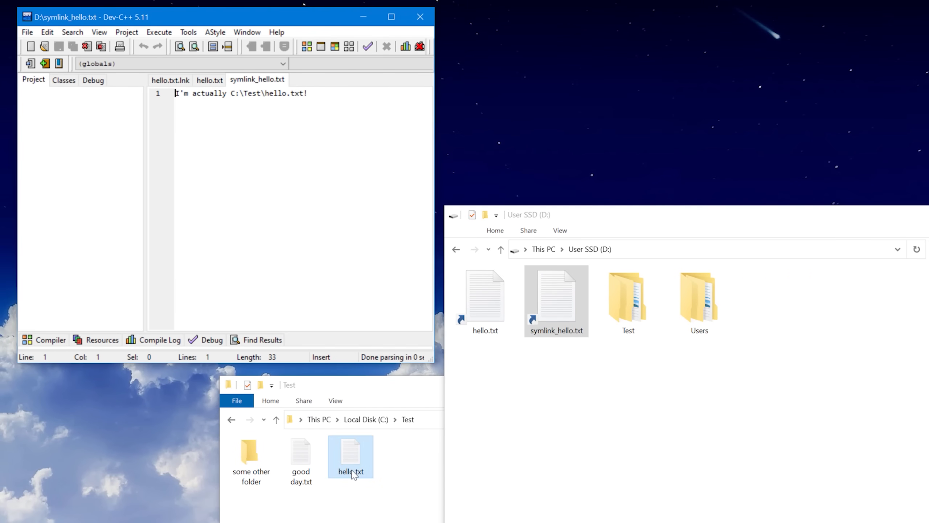
- Compare with C:\Test\hello.txt in Notepad, close it, and select shortcut.txt.lnk on D:
{"action": "double_click", "coordinate": [351, 472]}
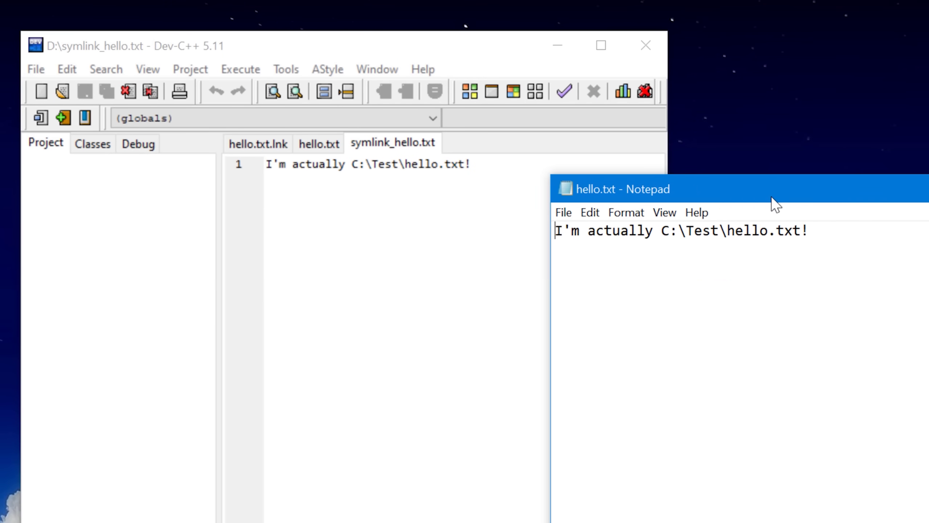
{"action": "left_click_drag", "start_coordinate": [771, 197], "coordinate": [732, 203]}
{"action": "key", "text": "alt+F4"}
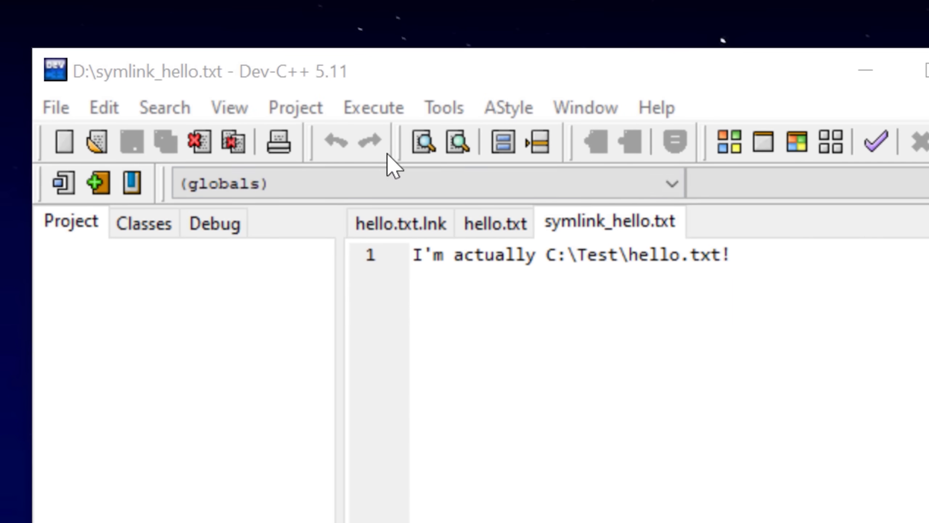
{"action": "left_click", "coordinate": [81, 72]}
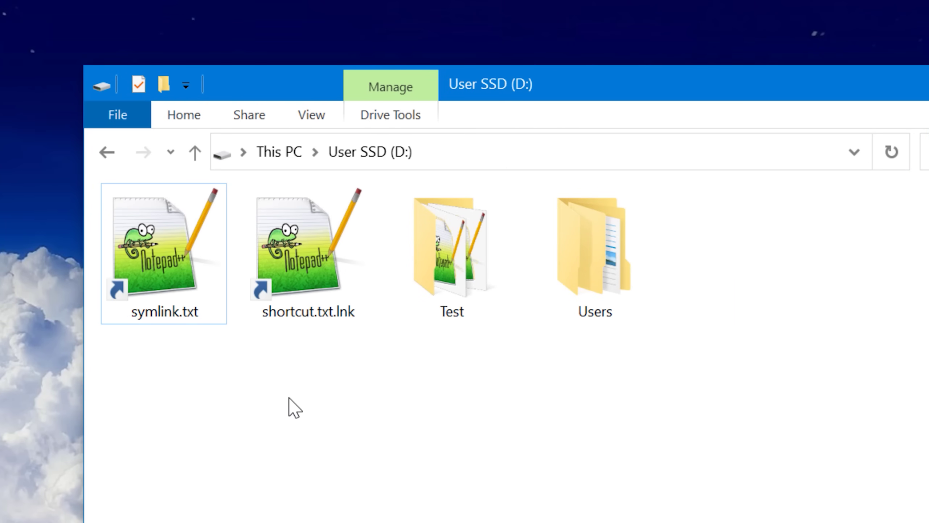
{"action": "left_click", "coordinate": [313, 291]}
- Run 'more shortcut.txt' (inaccessible) and 'more shortcut.txt.lnk' (garbled bytes)
{"action": "left_click", "coordinate": [132, 264], "text": "ctrl"}
{"action": "left_click", "coordinate": [294, 255]}
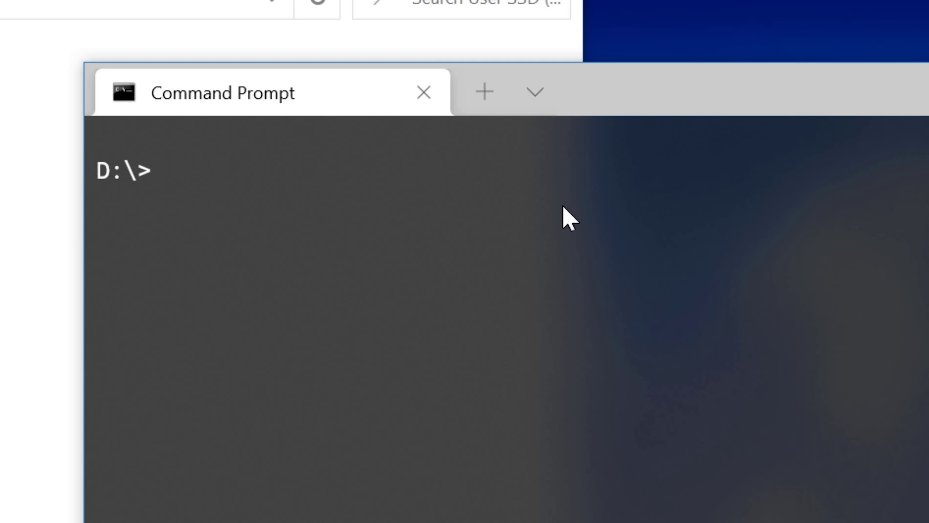
{"action": "type", "text": "more"}
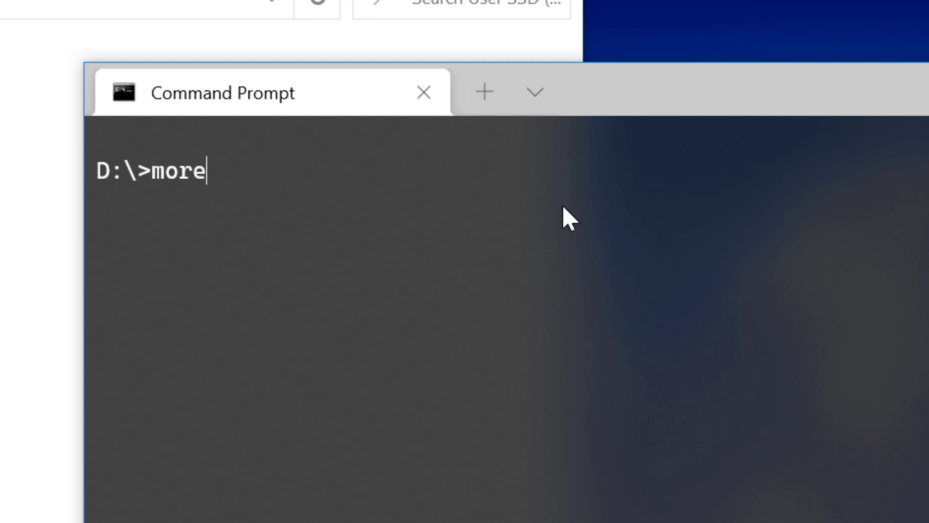
{"action": "type", "text": "txt"}
{"action": "key", "text": "Return"}
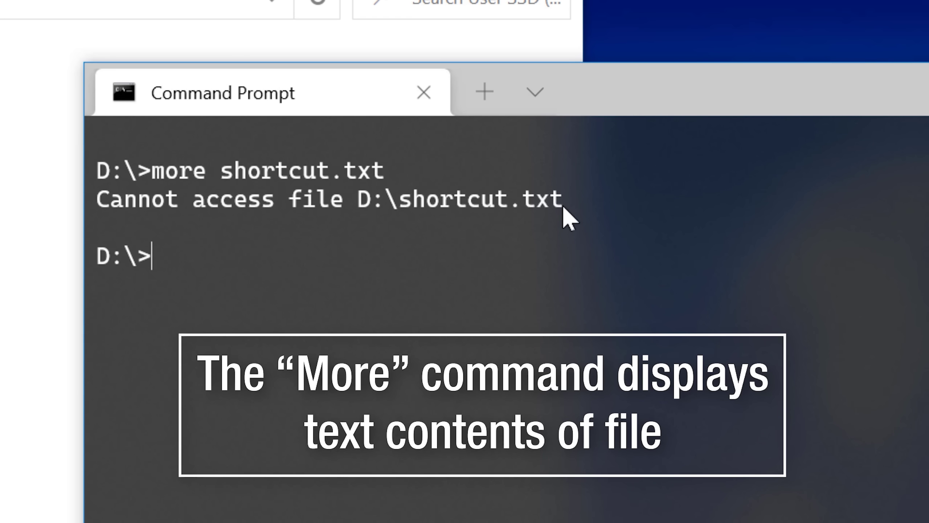
{"action": "key", "text": "Up"}
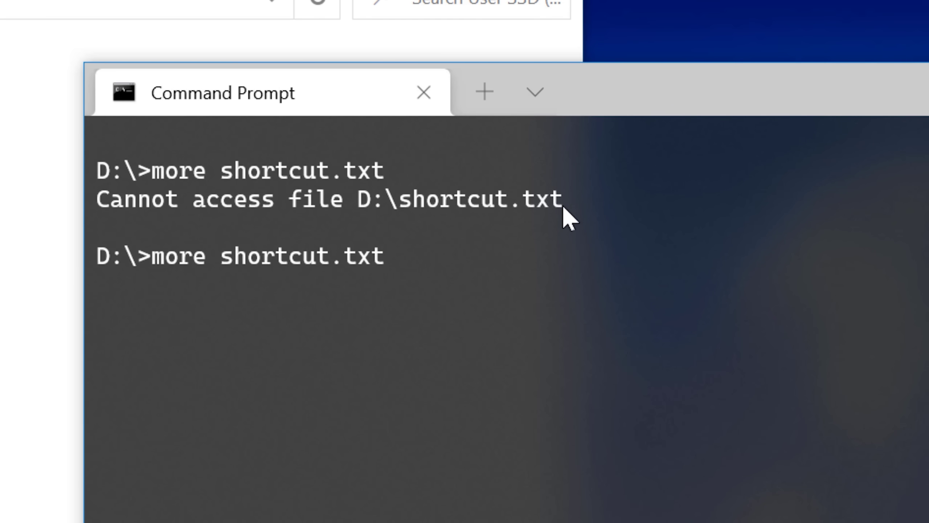
{"action": "type", "text": ".lnk"}
{"action": "key", "text": "Return"}
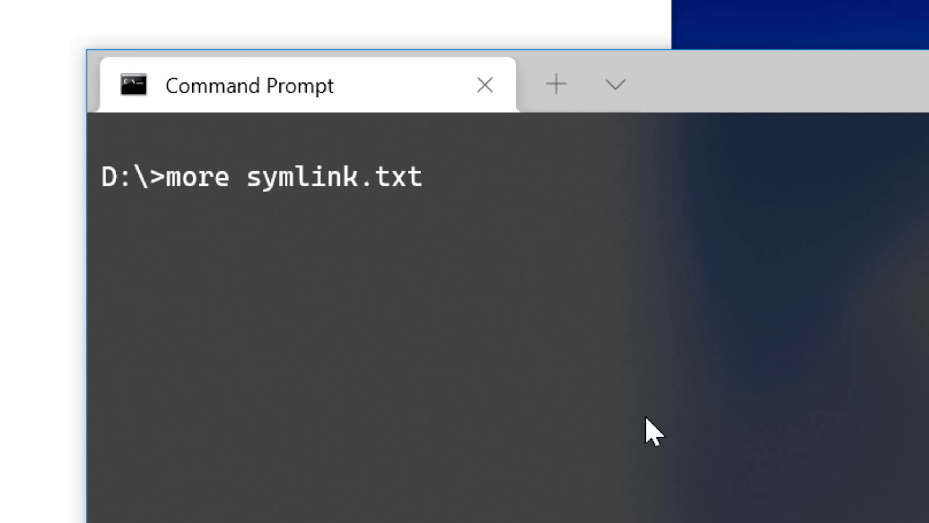
- Run 'more symlink.txt' and mark its printed 'hello!' output
{"action": "key", "text": "Return"}
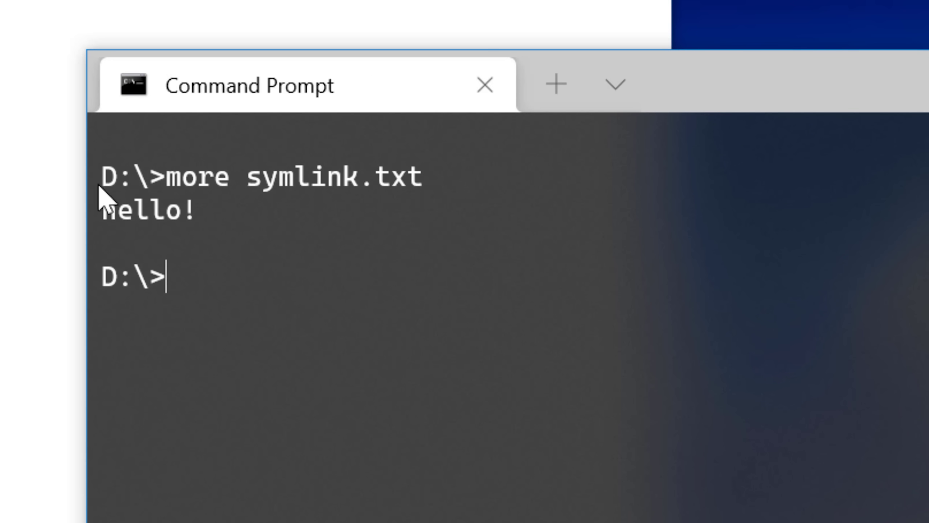
{"action": "left_click_drag", "start_coordinate": [120, 211], "coordinate": [196, 213]}
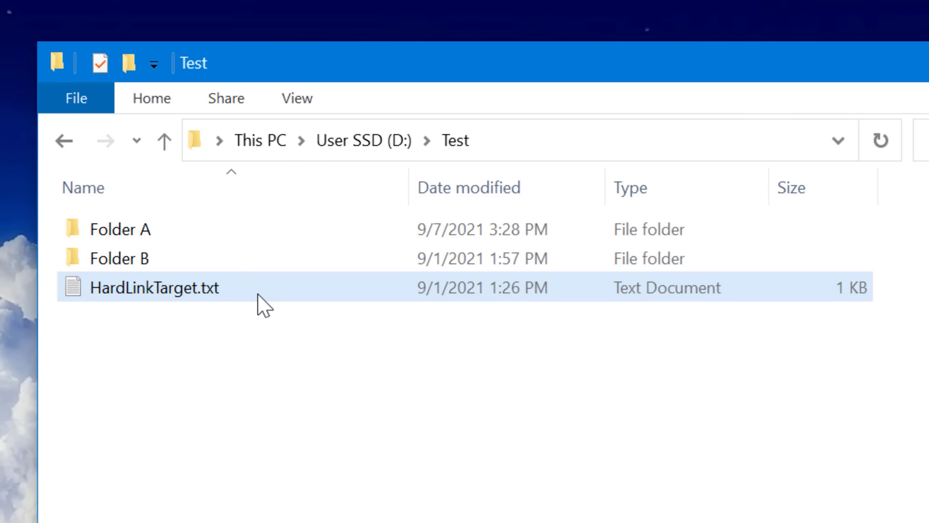
- Move HardLinkTarget.txt into D:\Test\Folder A and open it to read its text
{"action": "left_click", "coordinate": [365, 139]}
{"action": "left_click", "coordinate": [160, 271]}
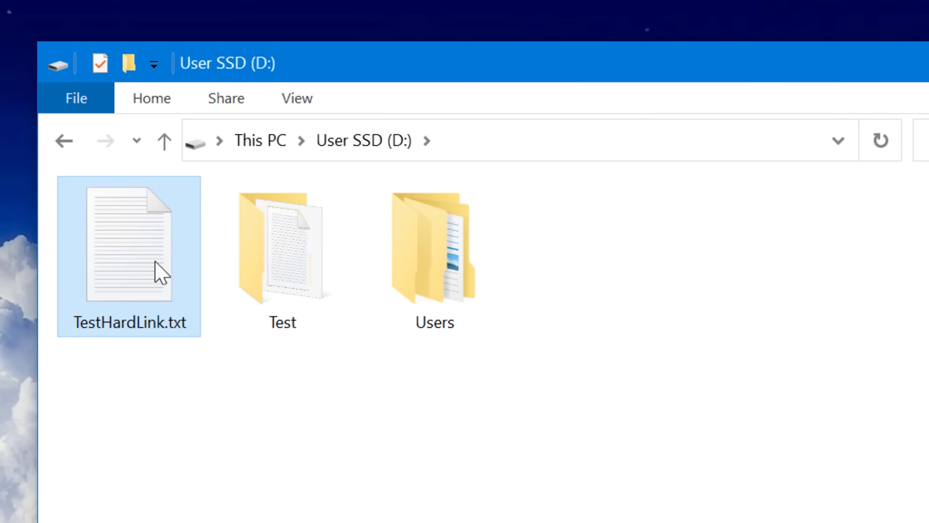
{"action": "double_click", "coordinate": [292, 295]}
{"action": "left_click", "coordinate": [124, 293]}
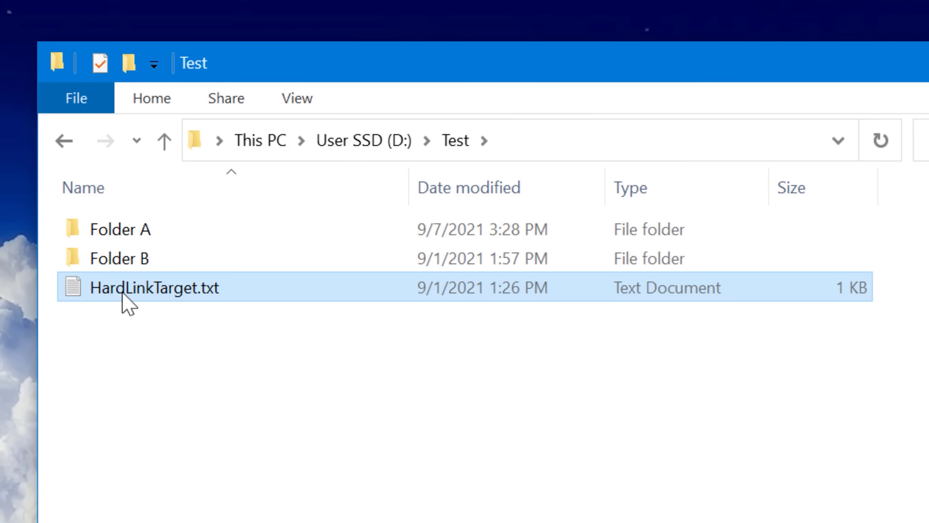
{"action": "left_click_drag", "start_coordinate": [232, 298], "coordinate": [130, 239]}
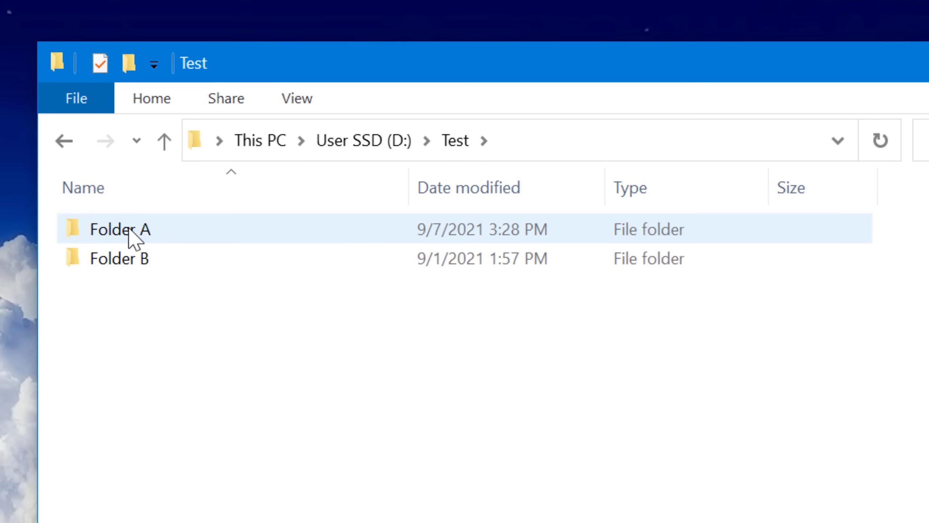
{"action": "double_click", "coordinate": [213, 240]}
{"action": "double_click", "coordinate": [123, 244]}
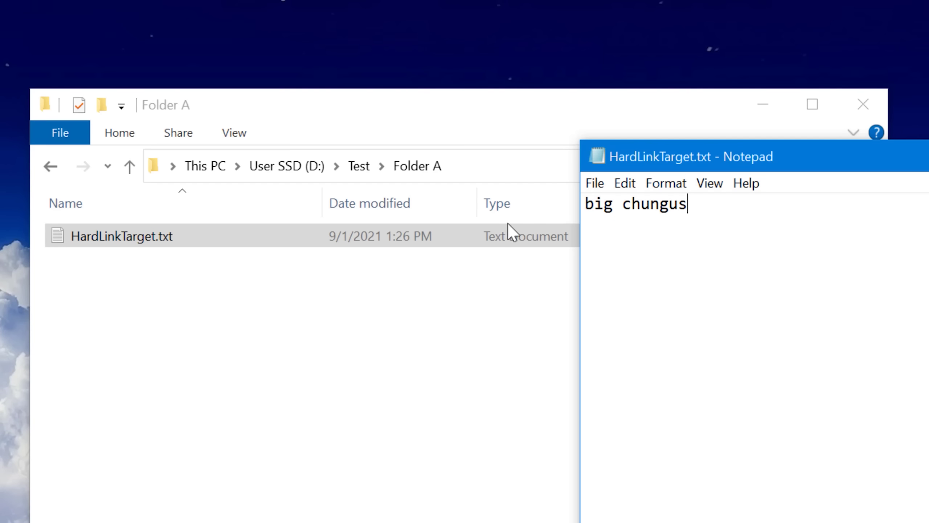
- Return to the D: root and select TestHardLink.txt, an 11-byte text document
{"action": "left_click", "coordinate": [307, 169]}
{"action": "left_click", "coordinate": [191, 320]}
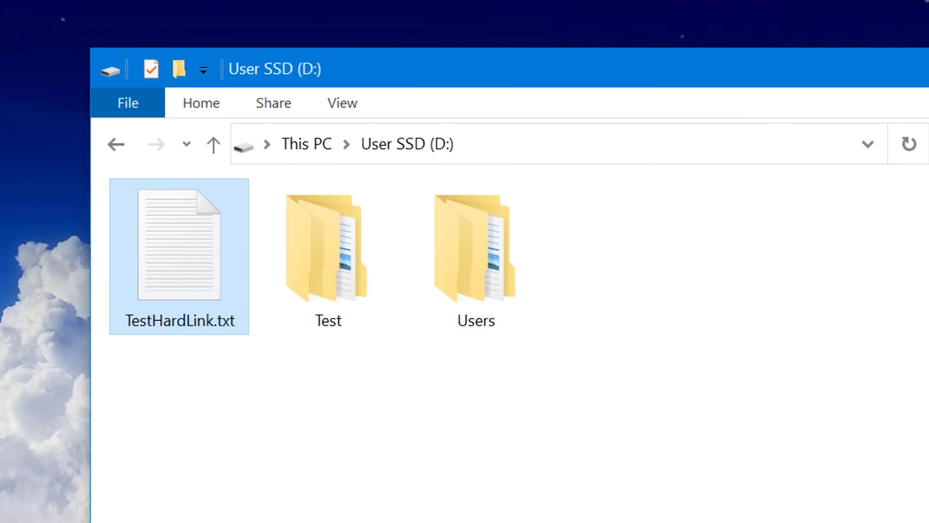
{"action": "left_click", "coordinate": [255, 362]}
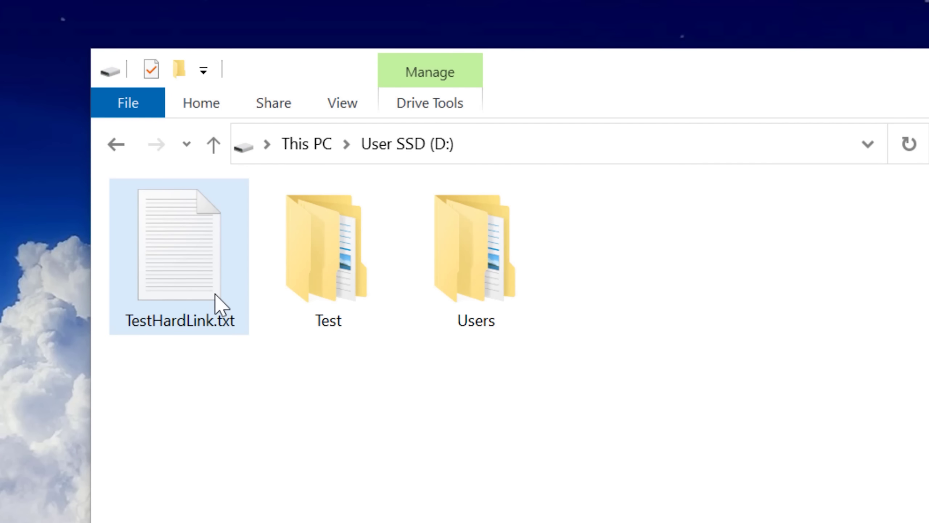
{"action": "left_click", "coordinate": [215, 303]}
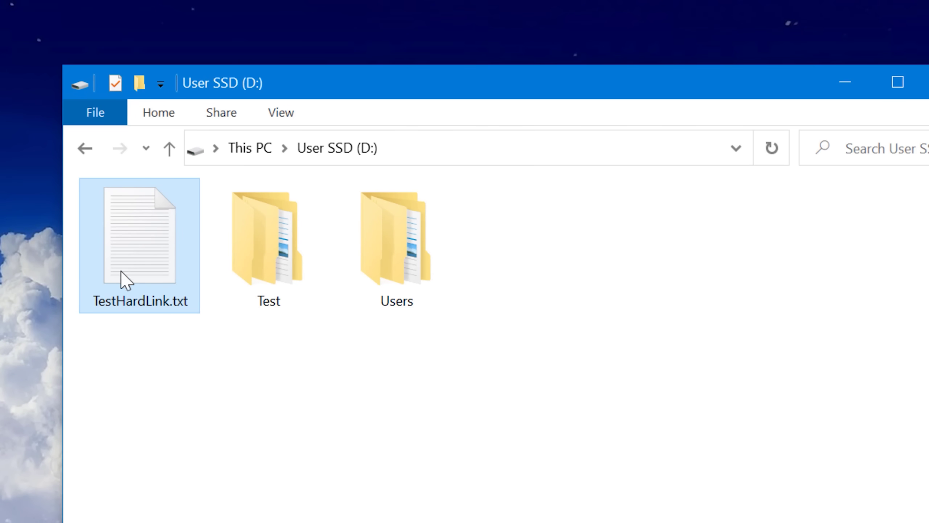
- Bring up TestHardLink.txt's Properties, General tab showing 11 bytes size and 0 bytes on disk
{"action": "right_click", "coordinate": [176, 283]}
{"action": "left_click", "coordinate": [242, 519]}
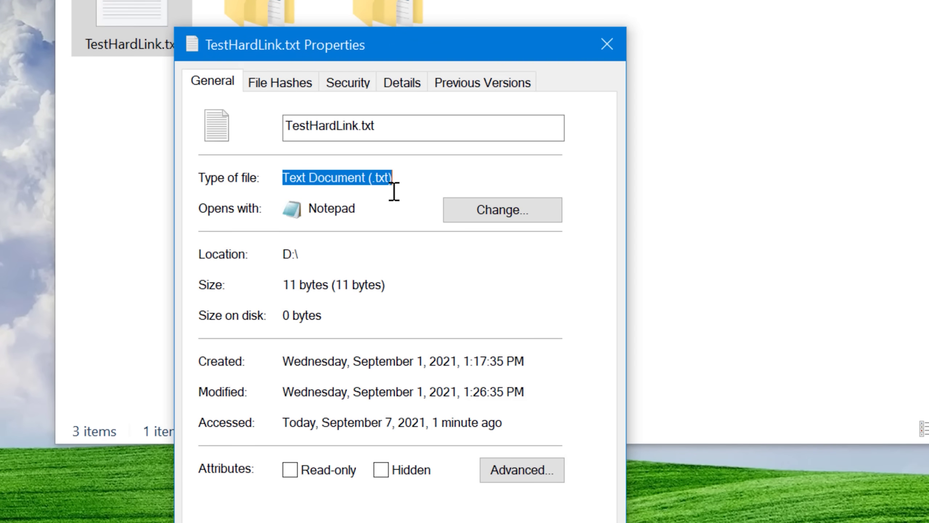
{"action": "left_click", "coordinate": [377, 220]}
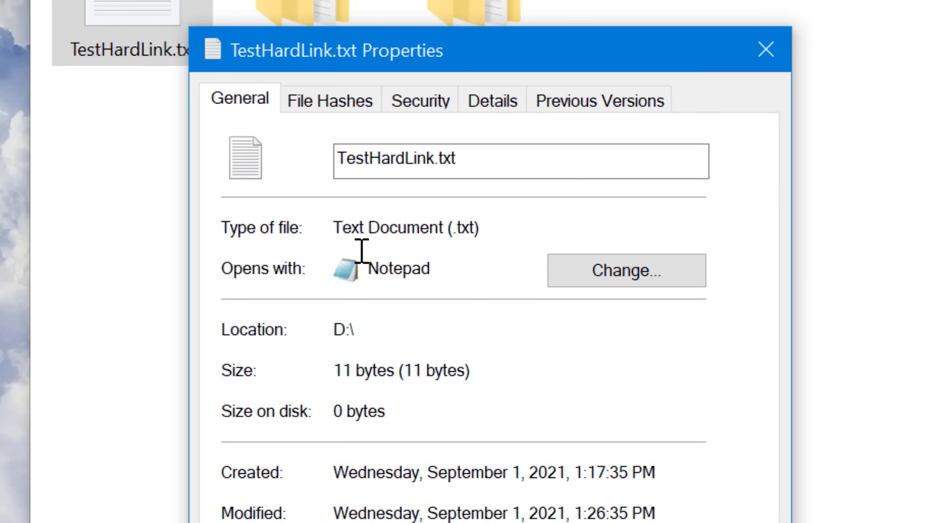
{"action": "left_click", "coordinate": [472, 274]}
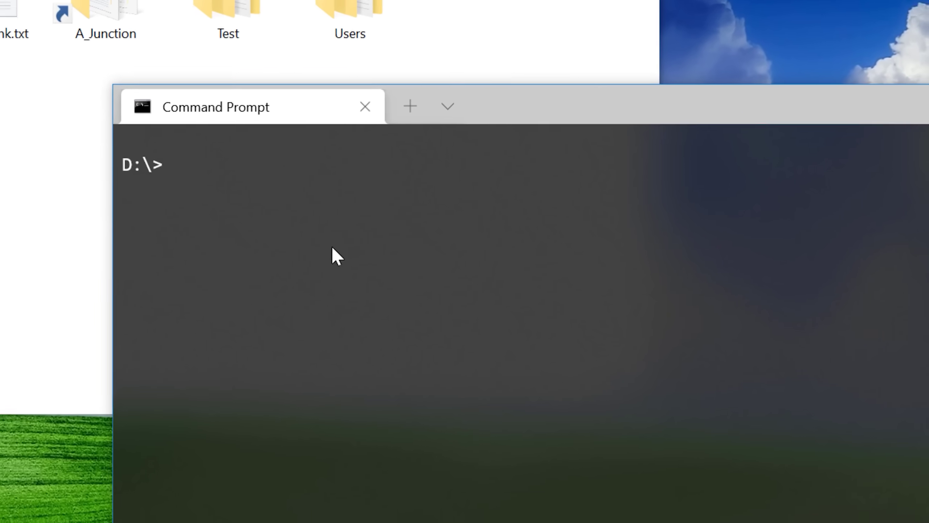
{"action": "type", "text": "dir"}
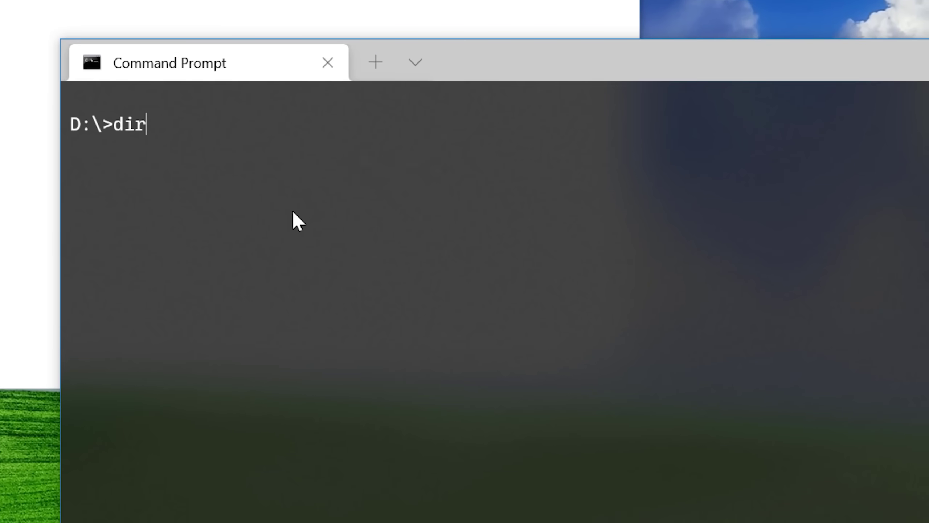
{"action": "key", "text": "Return"}
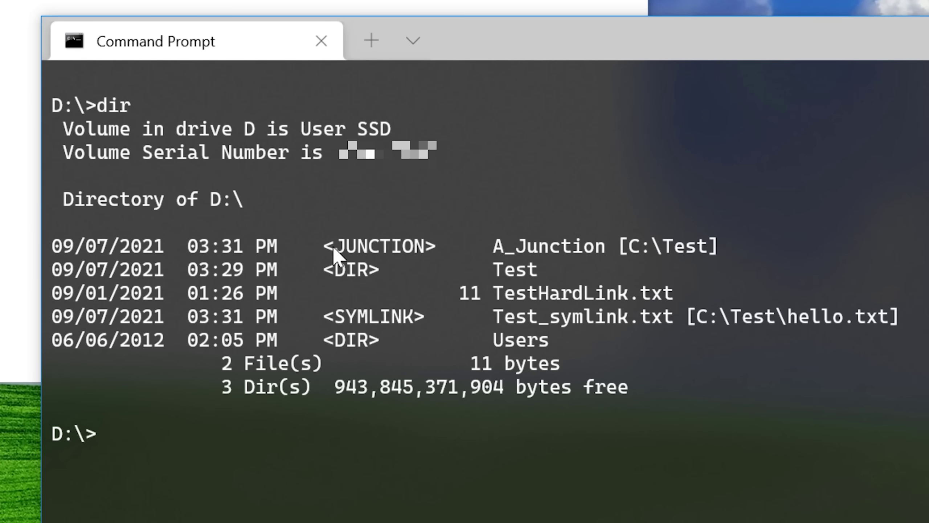
{"action": "left_click_drag", "start_coordinate": [387, 252], "coordinate": [686, 255]}
{"action": "left_click", "coordinate": [717, 245]}
{"action": "left_click_drag", "start_coordinate": [316, 324], "coordinate": [898, 319]}
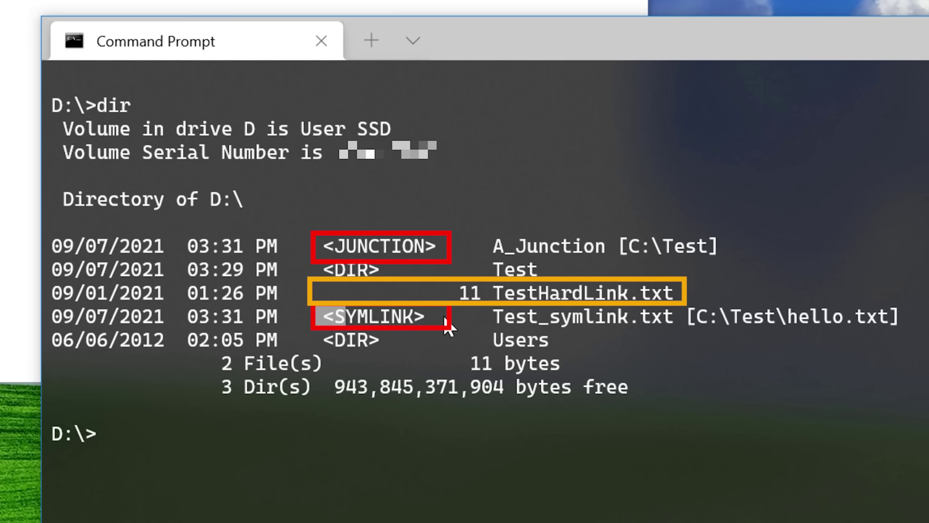
{"action": "left_click", "coordinate": [898, 320]}
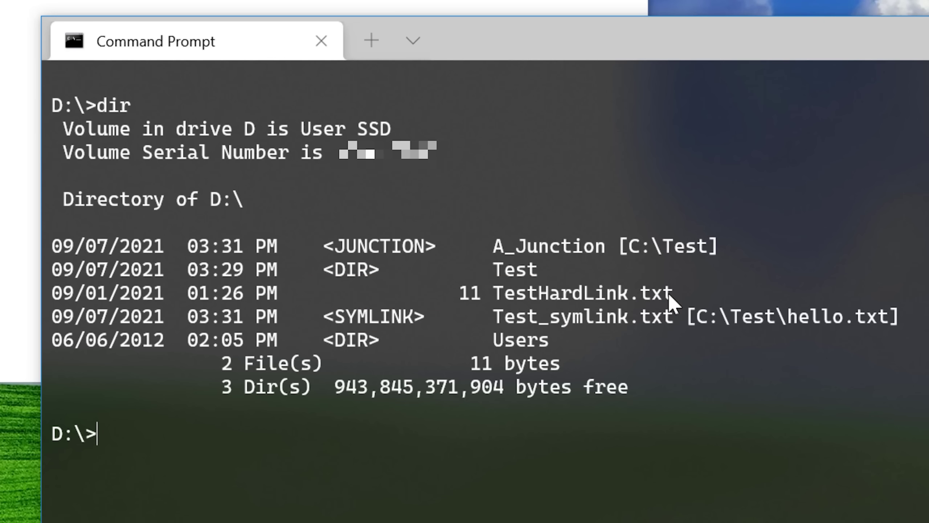
{"action": "left_click_drag", "start_coordinate": [665, 292], "coordinate": [324, 292]}
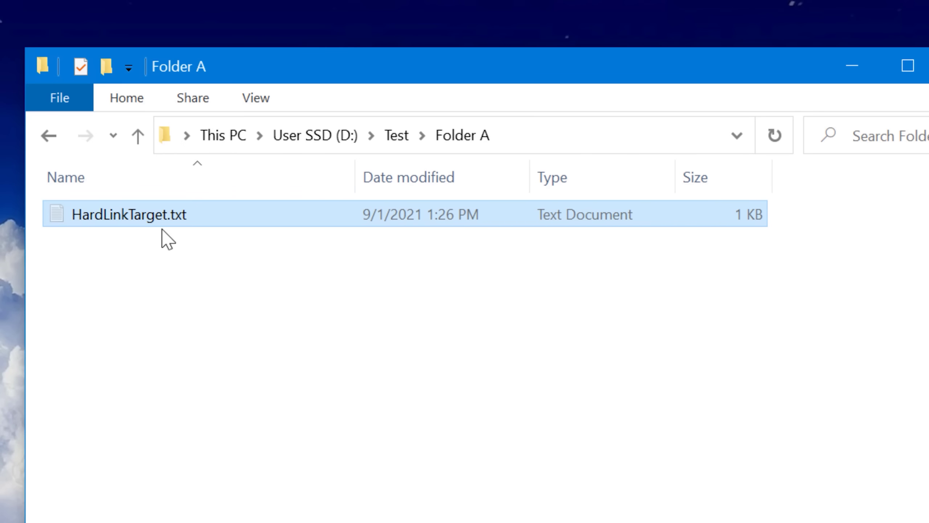
- Check HardLinkTarget.txt in Folder B, then read D:\TestHardLink.txt in Notepad and close it
{"action": "left_click", "coordinate": [397, 135]}
{"action": "double_click", "coordinate": [152, 246]}
{"action": "right_click", "coordinate": [163, 266]}
{"action": "left_click", "coordinate": [252, 428]}
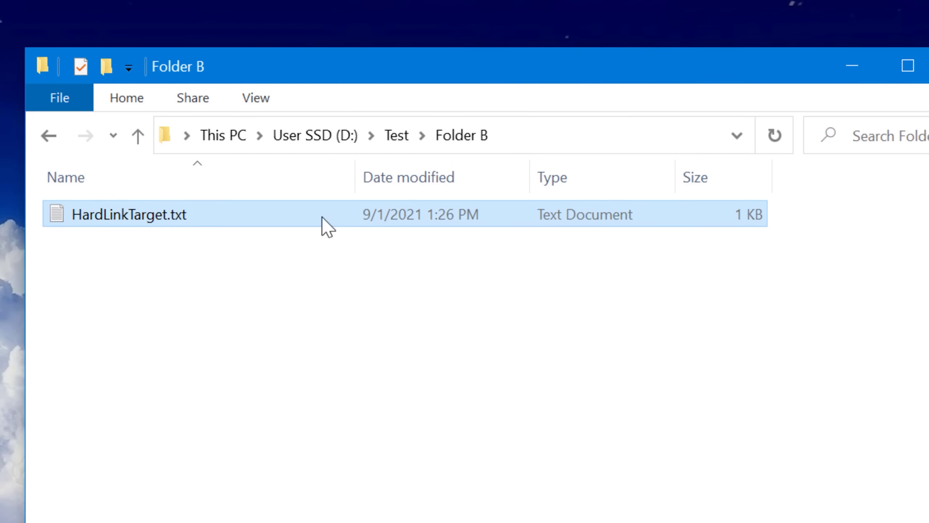
{"action": "left_click", "coordinate": [344, 142]}
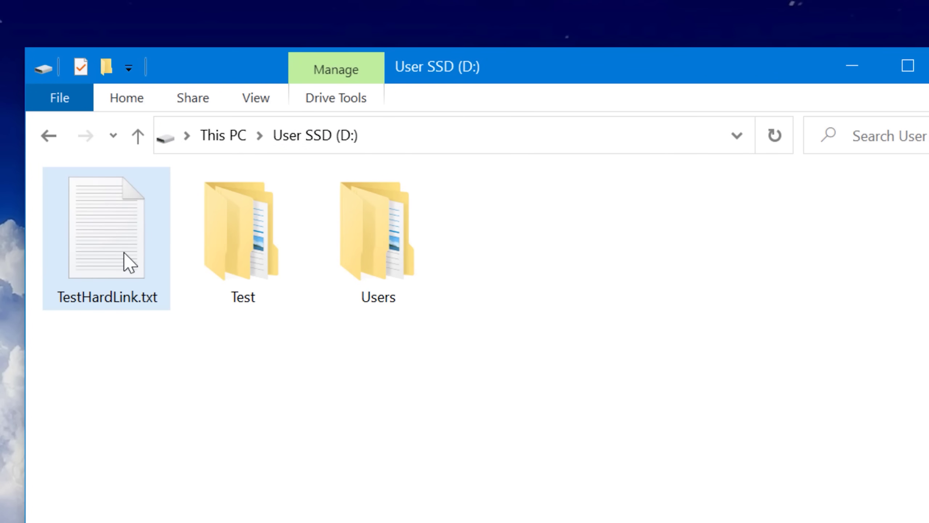
{"action": "double_click", "coordinate": [125, 262]}
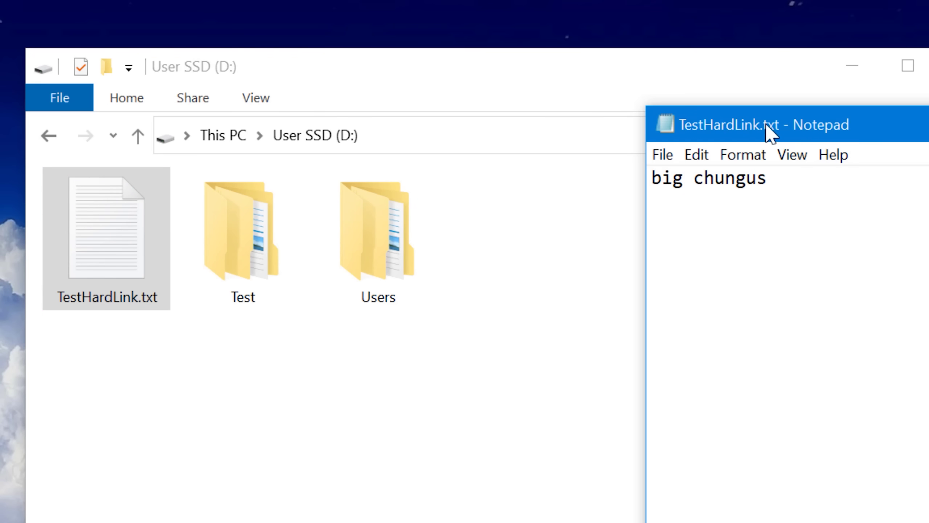
{"action": "key", "text": "alt+F4"}
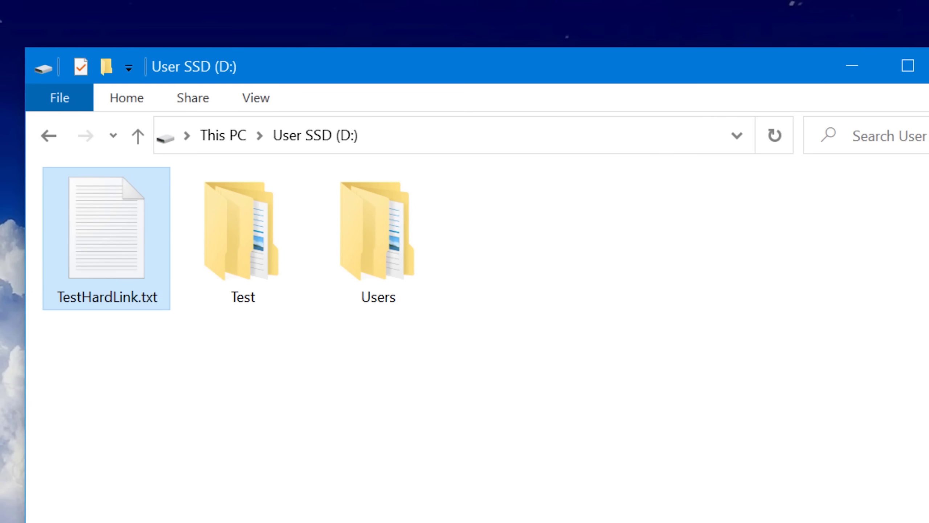
- Edit Folder B's HardLinkTarget.txt in Notepad to add 'abc', save it and close Notepad
{"action": "double_click", "coordinate": [228, 265]}
{"action": "left_click", "coordinate": [155, 240]}
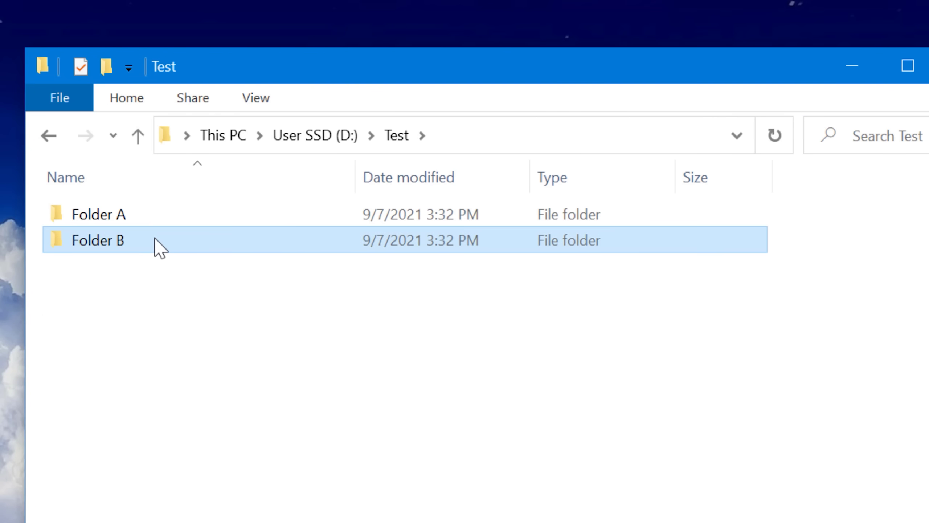
{"action": "double_click", "coordinate": [154, 240]}
{"action": "double_click", "coordinate": [174, 218]}
{"action": "type", "text": "big chungus abc"}
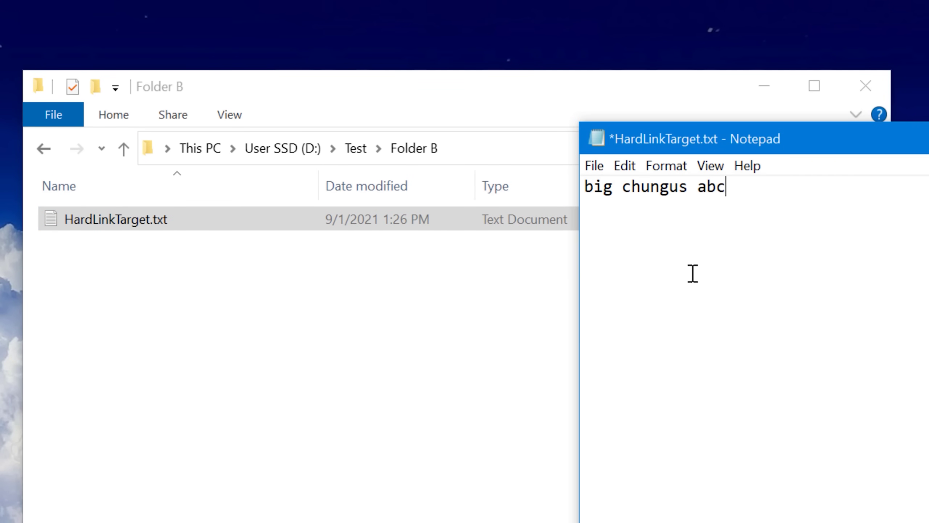
{"action": "key", "text": "ctrl+s"}
{"action": "key", "text": "alt+F4"}
- Reopen D:\TestHardLink.txt to confirm it now reads 'big chungus abc', highlighting the added abc
{"action": "left_click", "coordinate": [305, 148]}
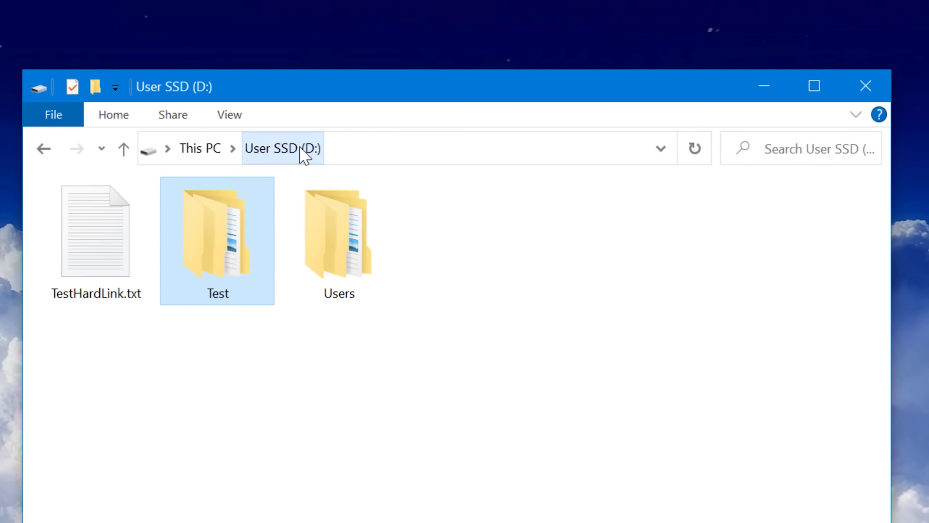
{"action": "left_click", "coordinate": [79, 236]}
{"action": "double_click", "coordinate": [89, 245]}
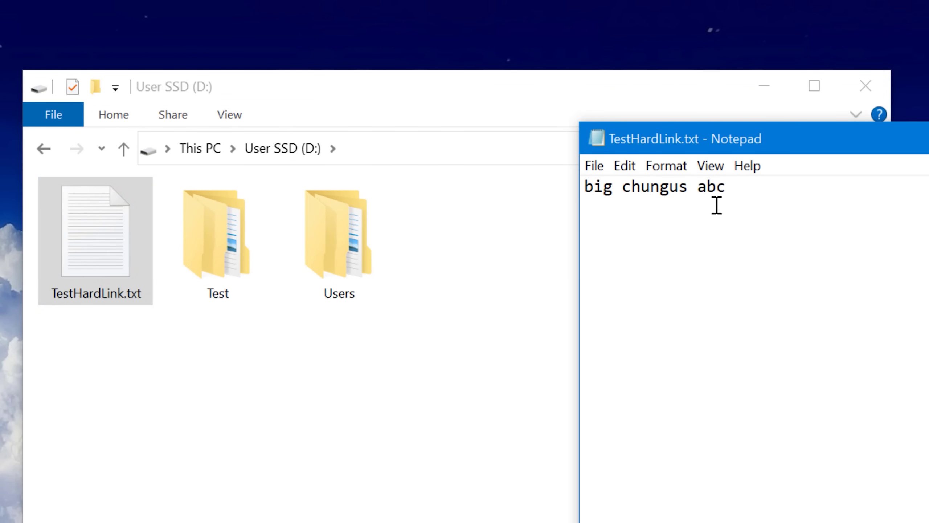
{"action": "left_click_drag", "start_coordinate": [584, 187], "coordinate": [774, 186]}
{"action": "left_click", "coordinate": [773, 186]}
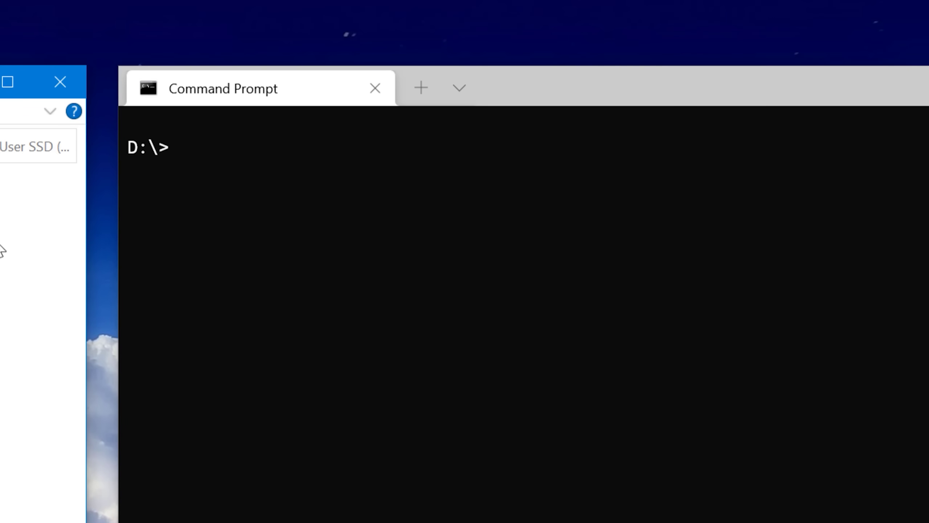
- Run mklink with no arguments to print its usage help and highlight /H and /J in the usage line
{"action": "left_click", "coordinate": [236, 180]}
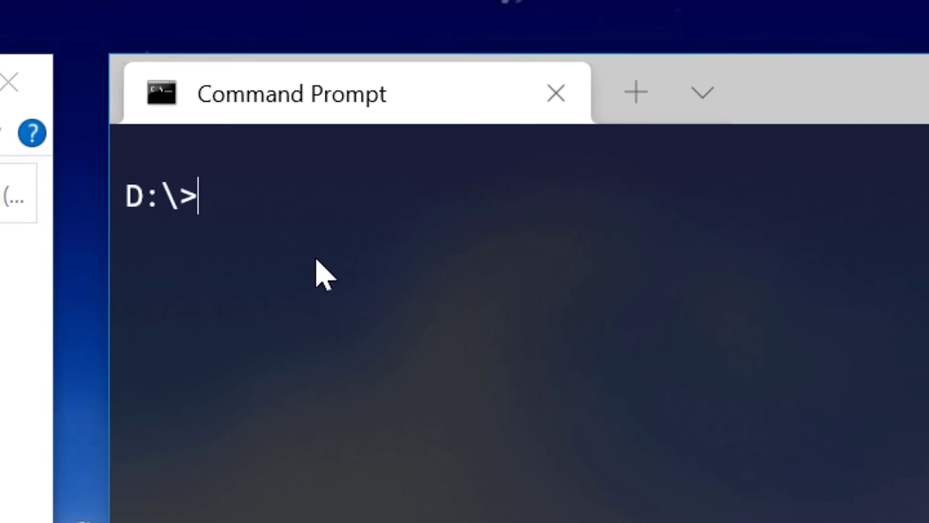
{"action": "type", "text": "mk"}
{"action": "type", "text": "link"}
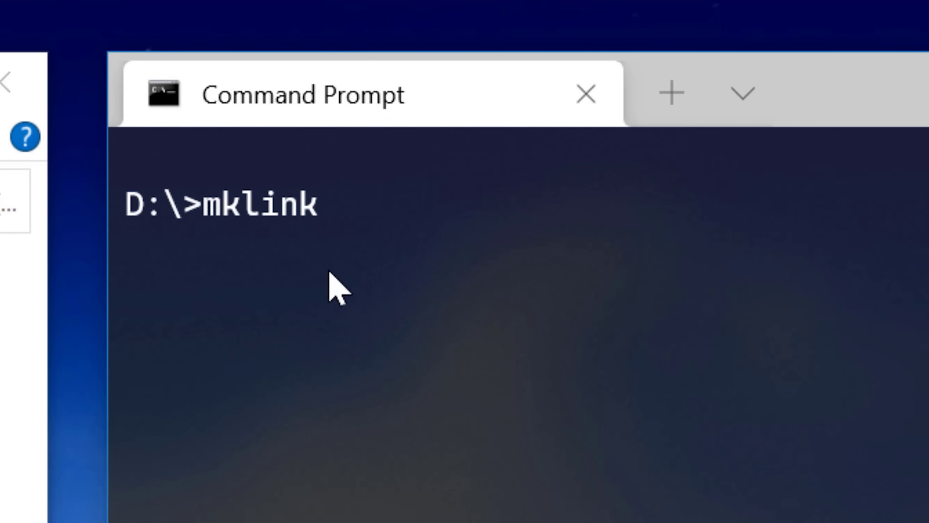
{"action": "key", "text": "Return"}
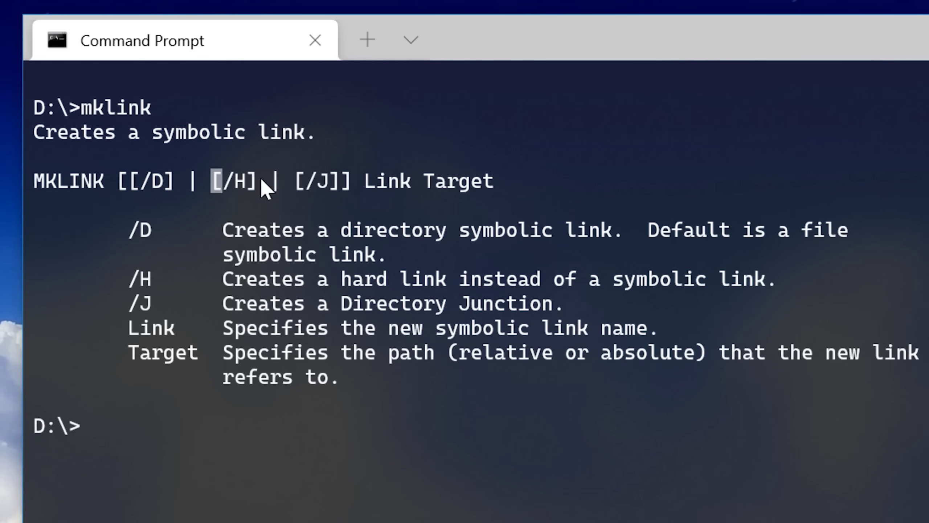
{"action": "left_click_drag", "start_coordinate": [262, 181], "coordinate": [353, 181]}
{"action": "key", "text": "ctrl+c"}
- Highlight the /H and /J option descriptions, then the /D directory symlink description
{"action": "left_click_drag", "start_coordinate": [136, 279], "coordinate": [563, 304]}
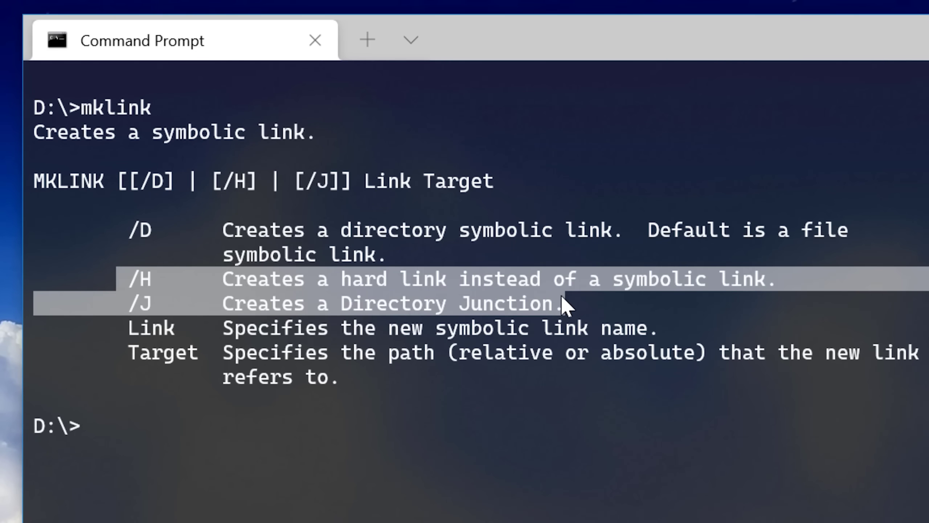
{"action": "key", "text": "ctrl+c"}
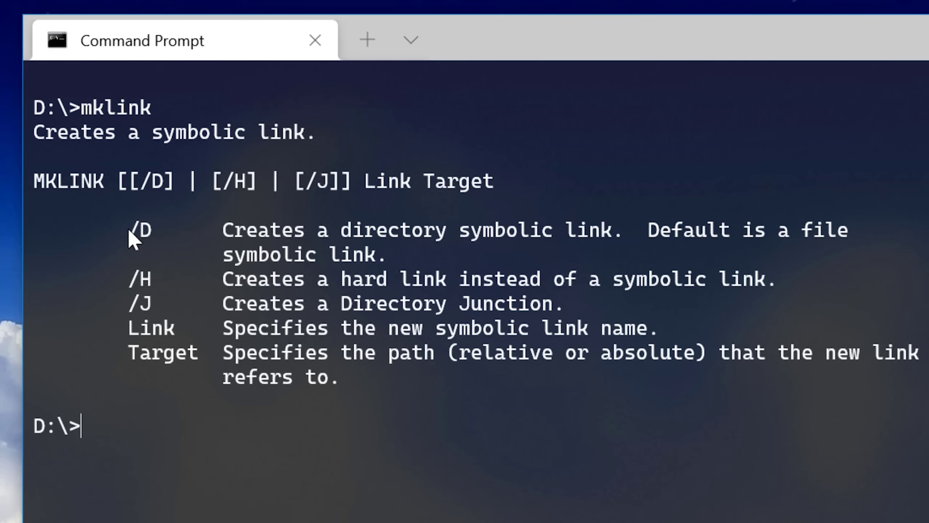
{"action": "left_click_drag", "start_coordinate": [130, 237], "coordinate": [438, 256]}
{"action": "key", "text": "ctrl+c"}
{"action": "key", "text": "ctrl+c"}
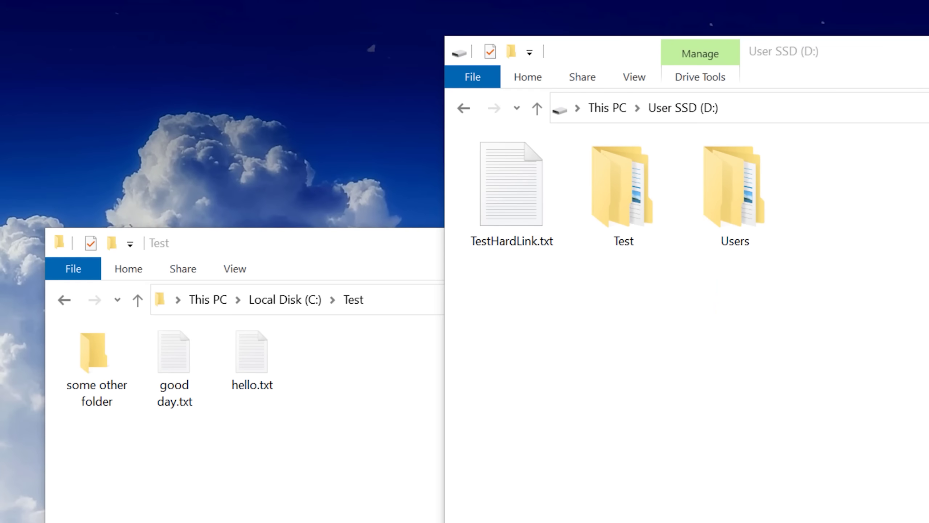
- Run mklink /D D:\examplelinktest C:\Test after bringing the C:\Test and D: Explorer windows forward
{"action": "left_click", "coordinate": [386, 450]}
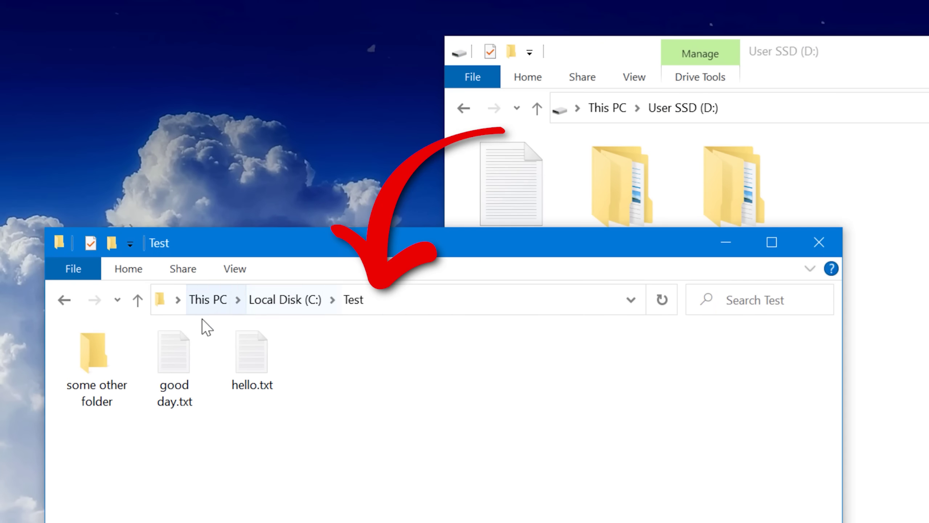
{"action": "left_click", "coordinate": [903, 347]}
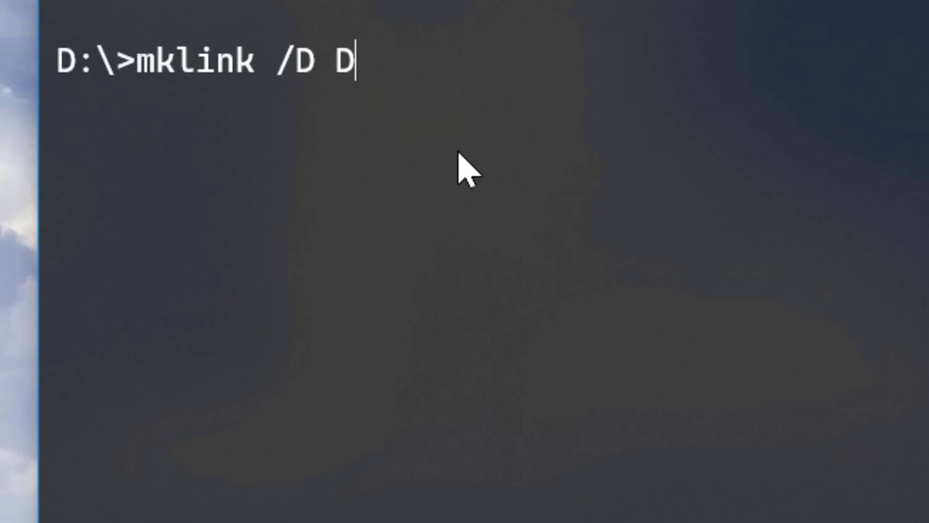
{"action": "type", "text": ":\\example"}
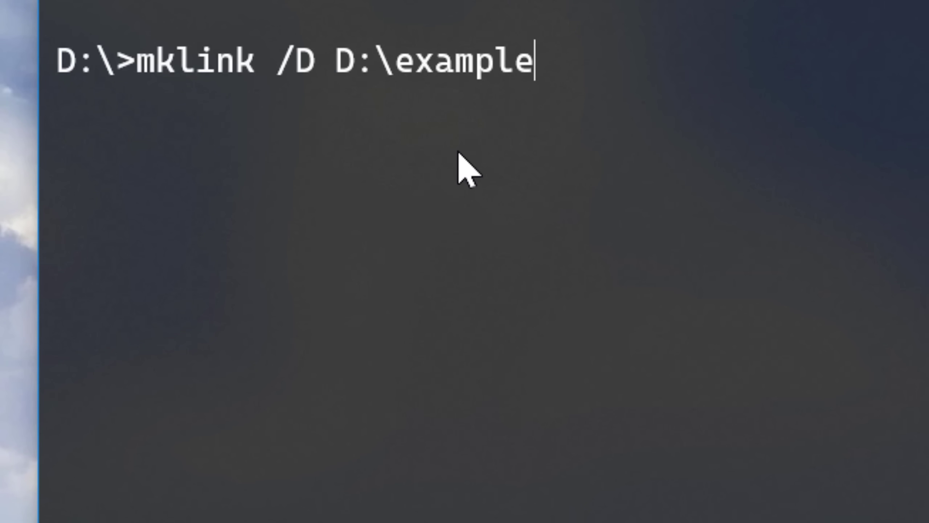
{"action": "type", "text": "linktest C:\\"}
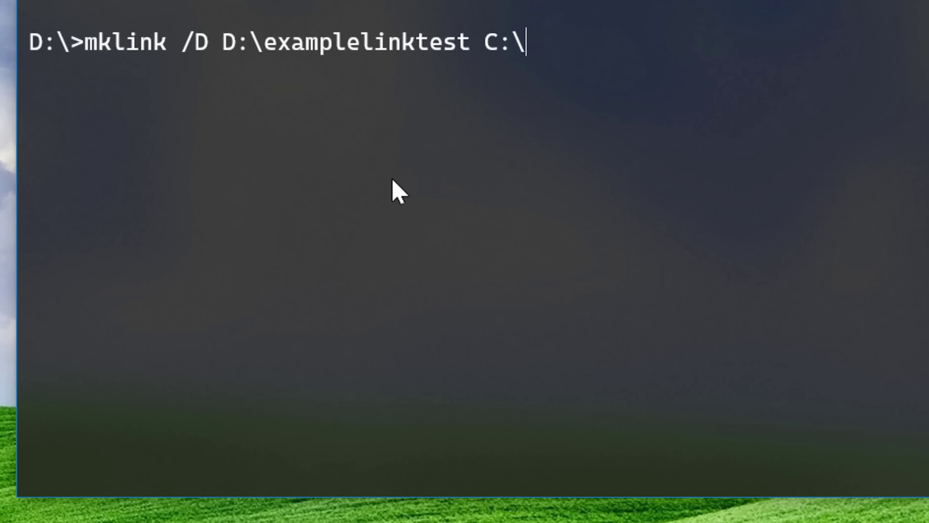
{"action": "type", "text": "Test"}
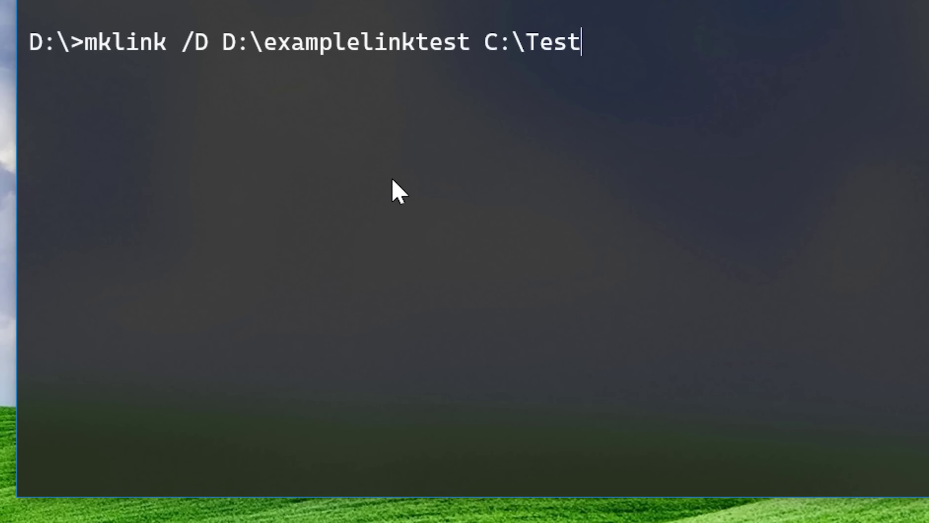
{"action": "key", "text": "Return"}
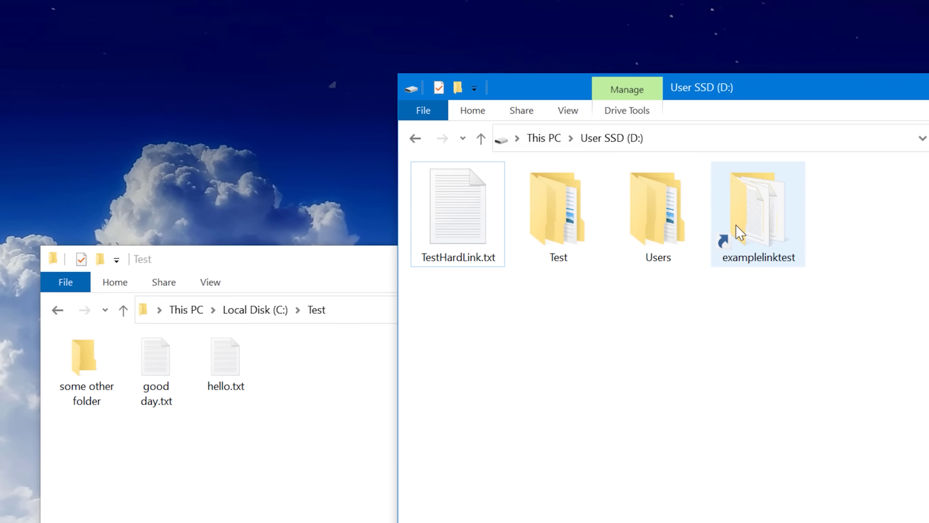
- Browse into examplelinktest to see C:\Test's files such as hello.txt, then return to D:\
{"action": "double_click", "coordinate": [736, 225]}
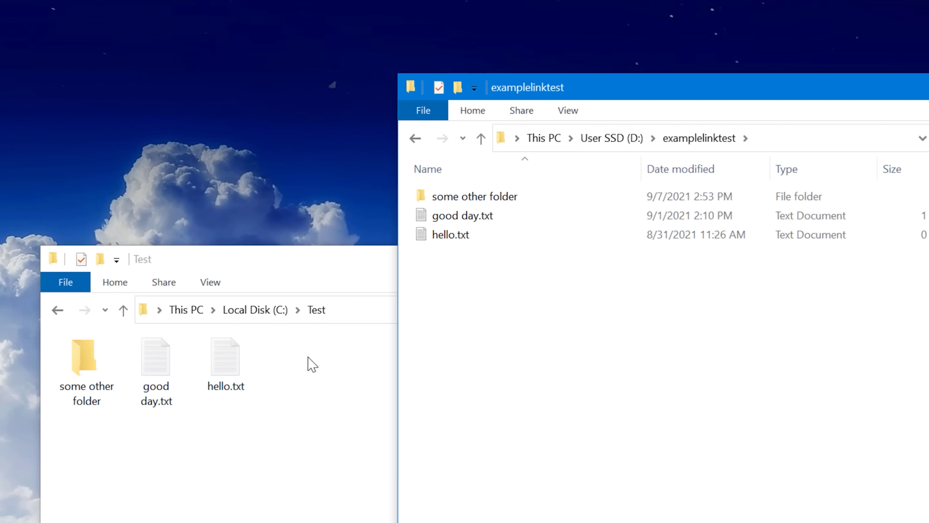
{"action": "left_click", "coordinate": [462, 242]}
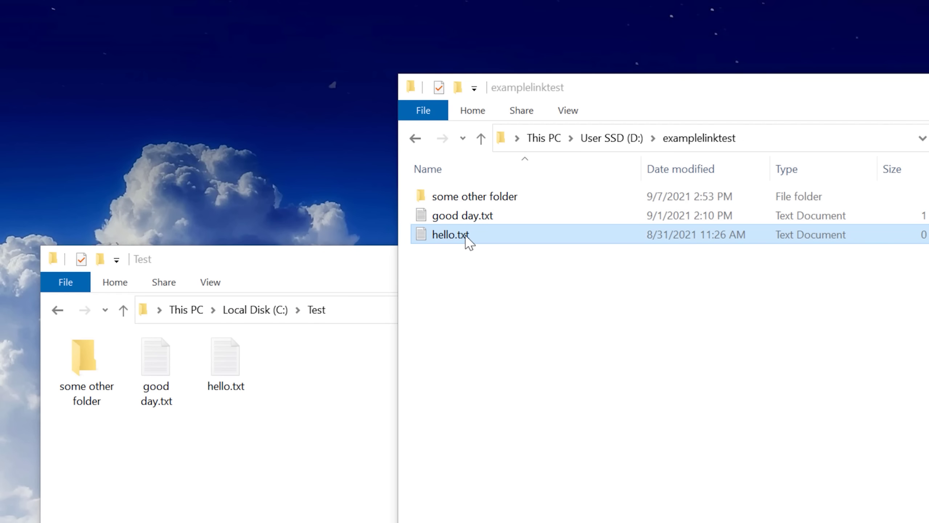
{"action": "left_click", "coordinate": [697, 289]}
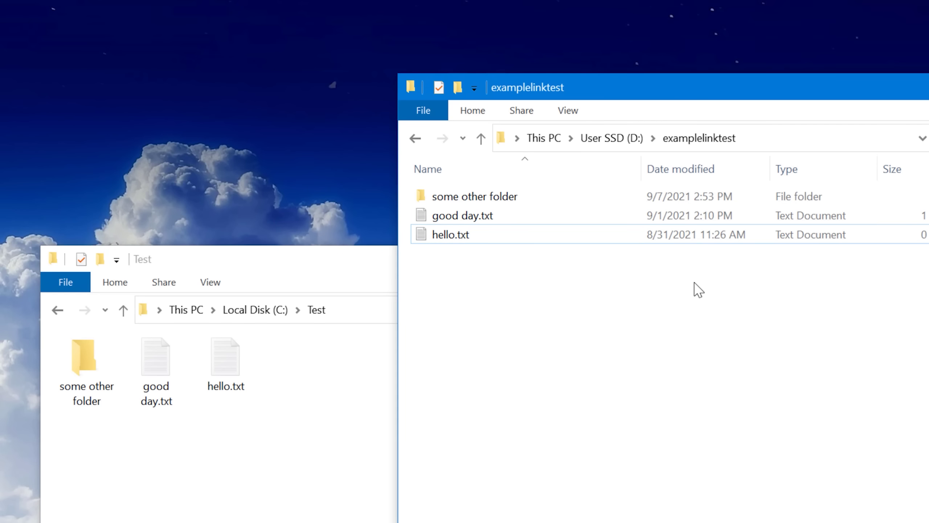
{"action": "left_click", "coordinate": [612, 138]}
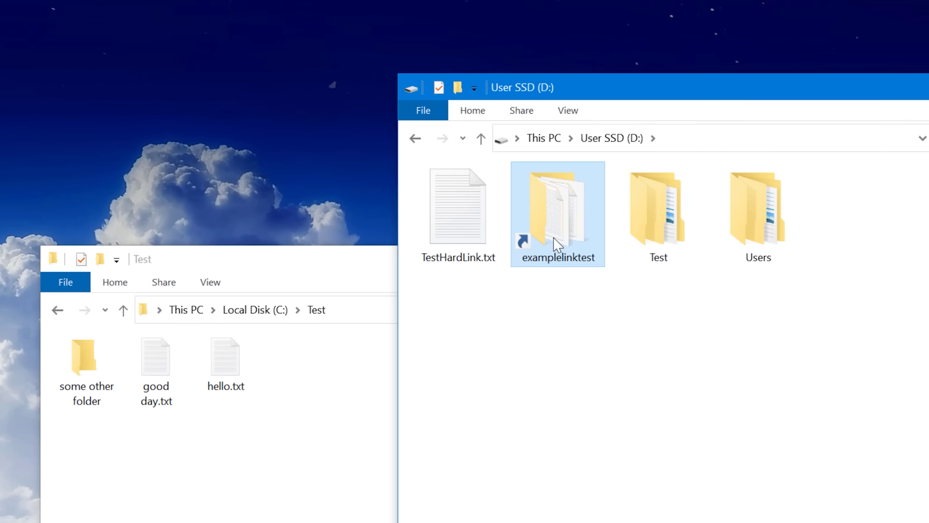
- Bring up examplelinktest's Properties General tab reporting 6 bytes size and 0 bytes on disk
{"action": "right_click", "coordinate": [556, 244]}
{"action": "left_click", "coordinate": [617, 223]}
{"action": "left_click", "coordinate": [278, 138]}
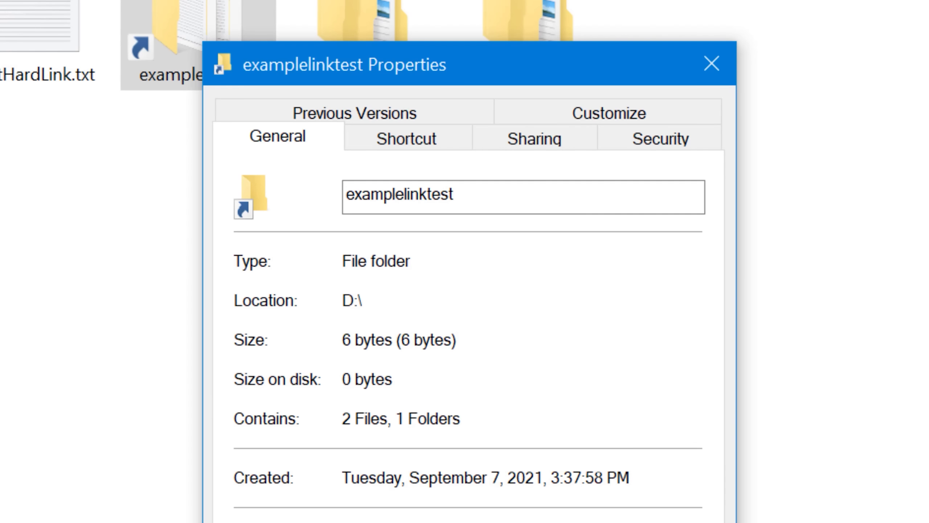
- Delete the examplelinktest link folder and confirm C:\Test still holds its files
{"action": "left_click", "coordinate": [498, 467]}
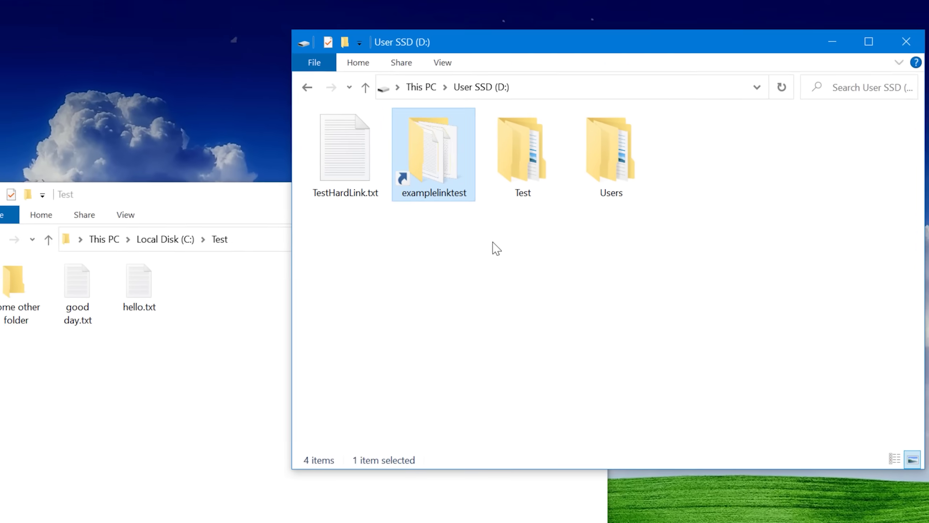
{"action": "right_click", "coordinate": [460, 172]}
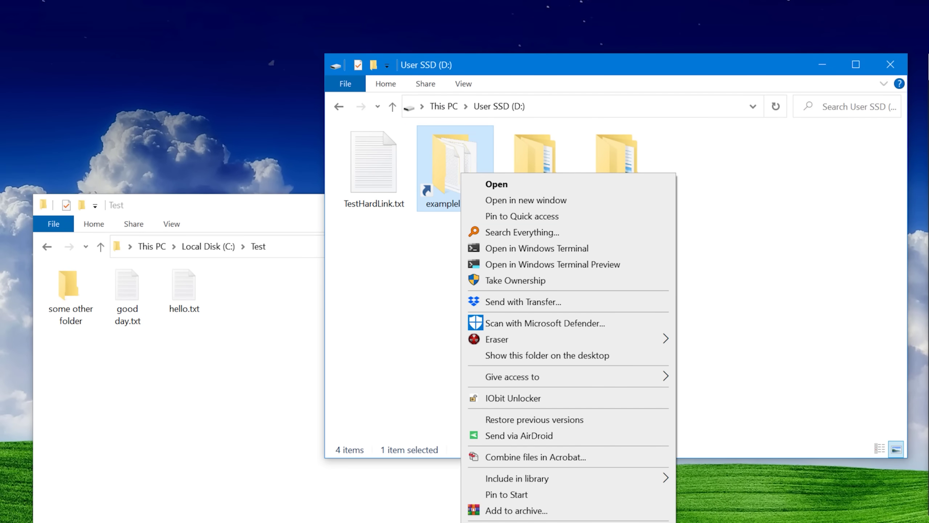
{"action": "key", "text": "Delete"}
{"action": "key", "text": "Return"}
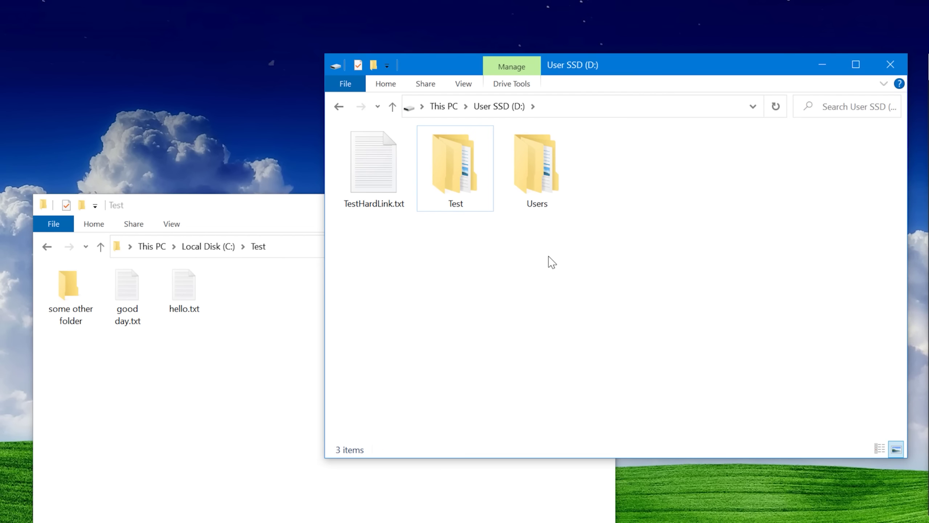
{"action": "left_click", "coordinate": [184, 304]}
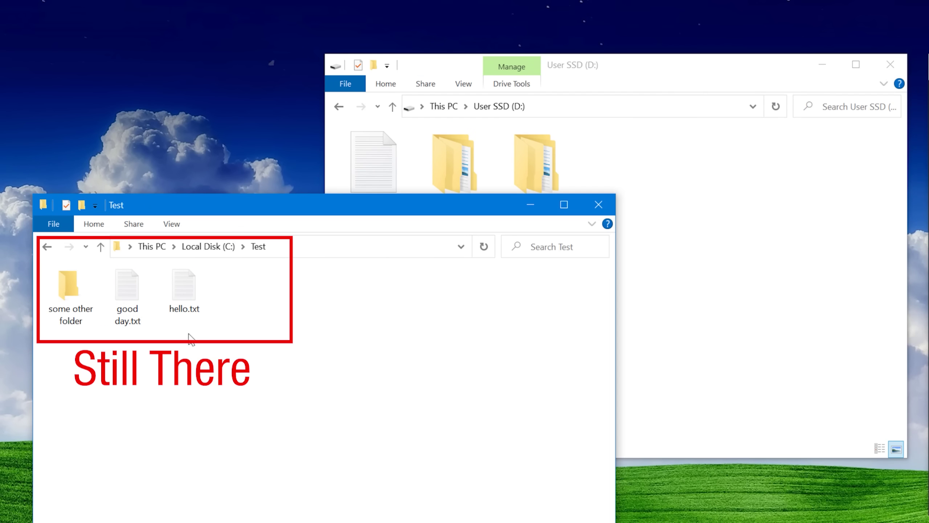
{"action": "left_click", "coordinate": [718, 282]}
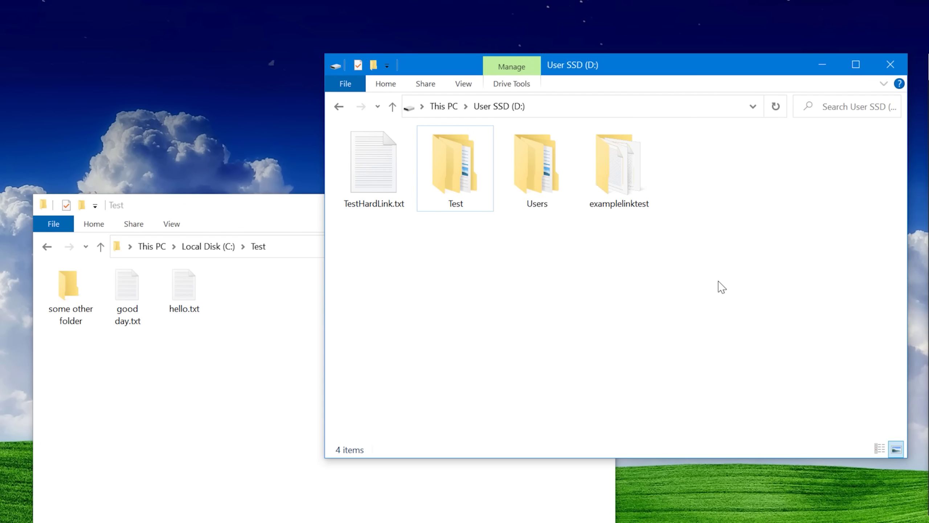
- Inside examplelinktest delete good day.txt and hello.txt, then undo to restore both
{"action": "double_click", "coordinate": [619, 176]}
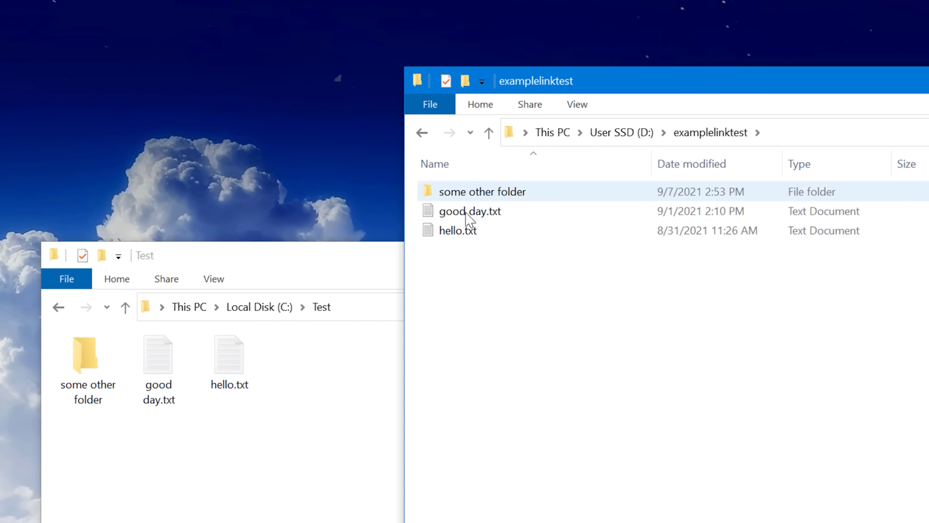
{"action": "left_click_drag", "start_coordinate": [483, 246], "coordinate": [479, 213]}
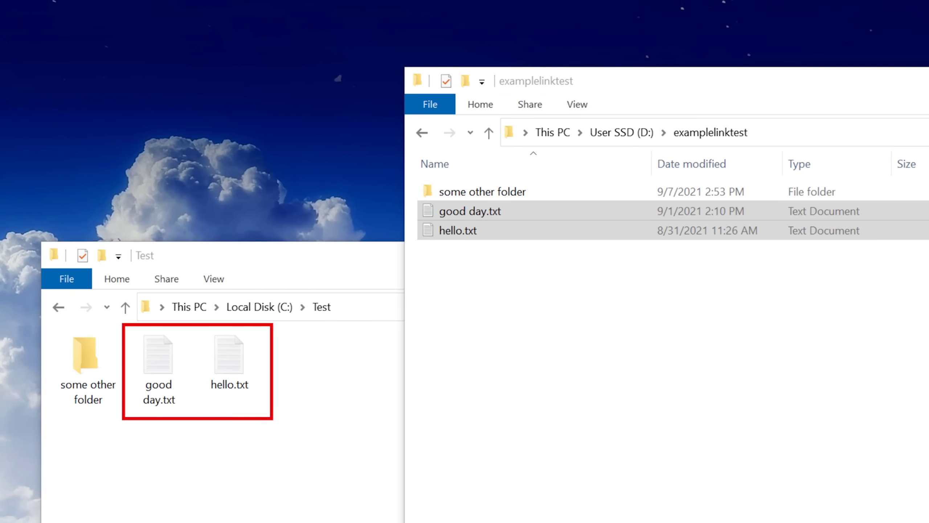
{"action": "key", "text": "Delete"}
{"action": "left_click", "coordinate": [787, 347]}
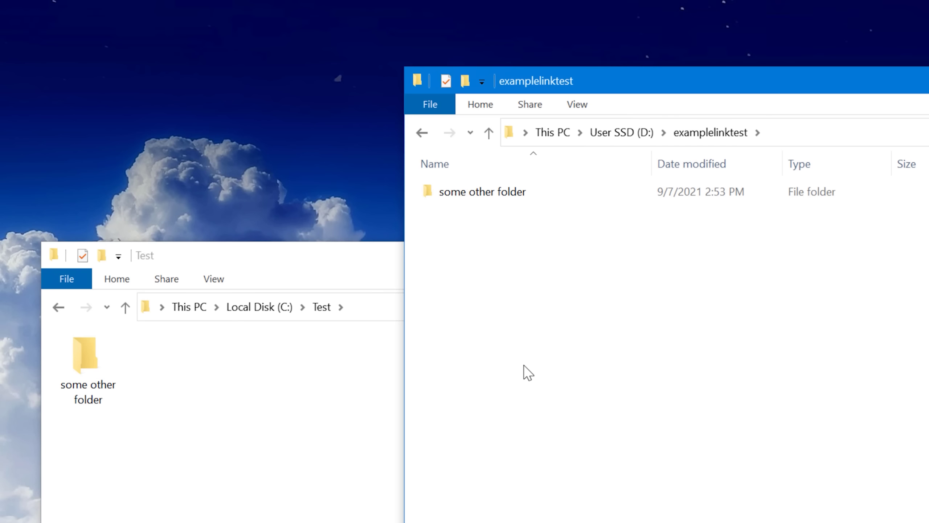
{"action": "key", "text": "ctrl+z"}
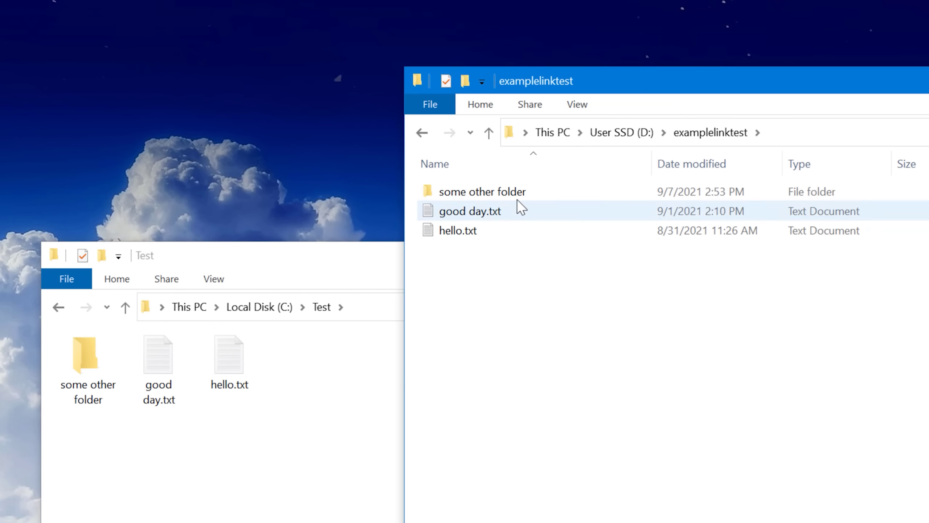
- Delete the 'some other folder' subfolder through the link and undo that deletion too
{"action": "left_click", "coordinate": [517, 201]}
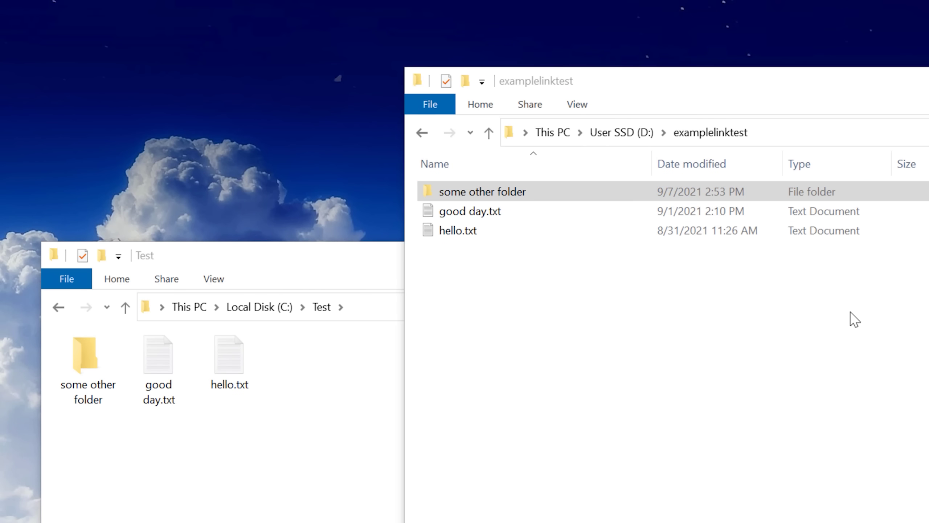
{"action": "left_click", "coordinate": [408, 372]}
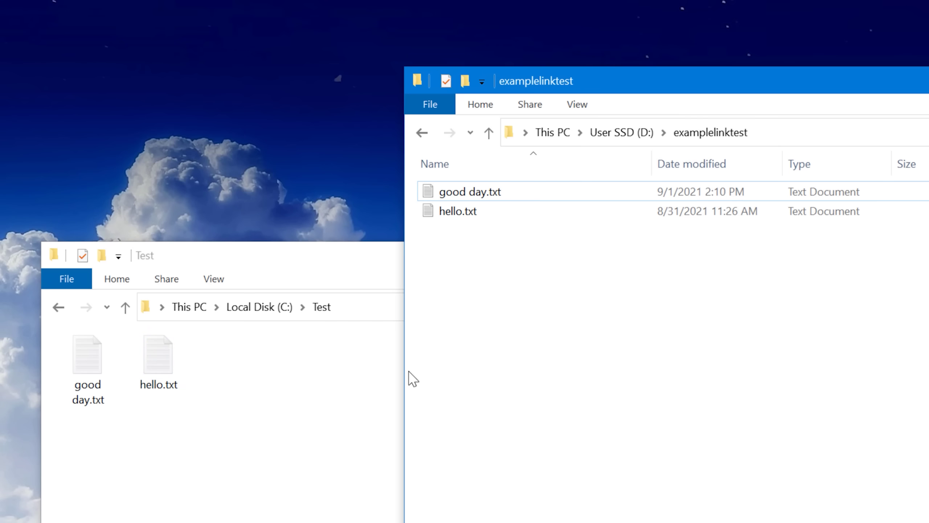
{"action": "key", "text": "ctrl+z"}
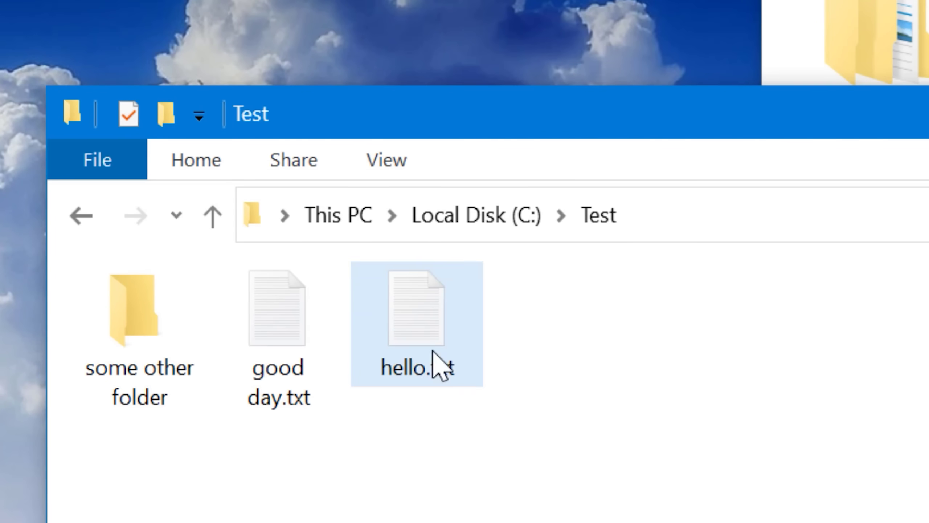
- Copy hello.txt's full path, paste it as the target and run mklink D:\hellolinkexample.txt C:\Test\hello.txt
{"action": "left_click", "coordinate": [428, 352]}
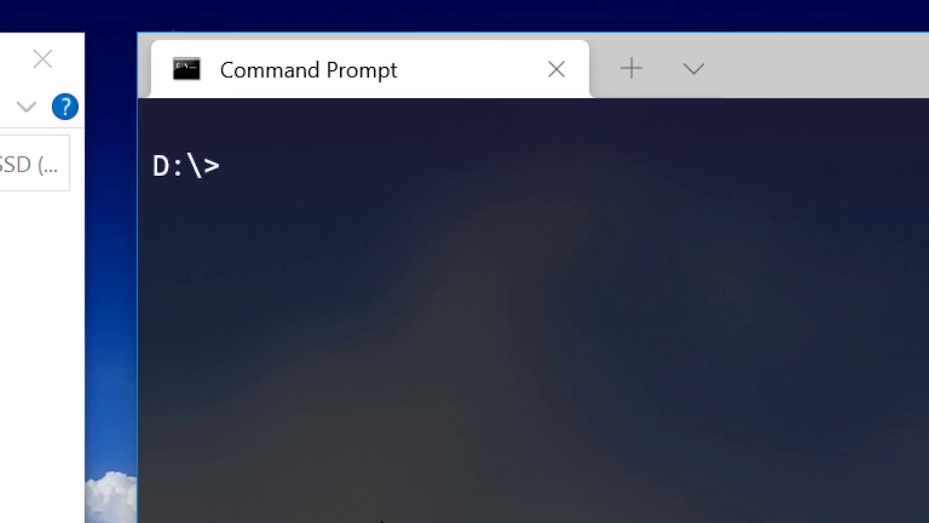
{"action": "type", "text": "mk"}
{"action": "type", "text": "link D:\\"}
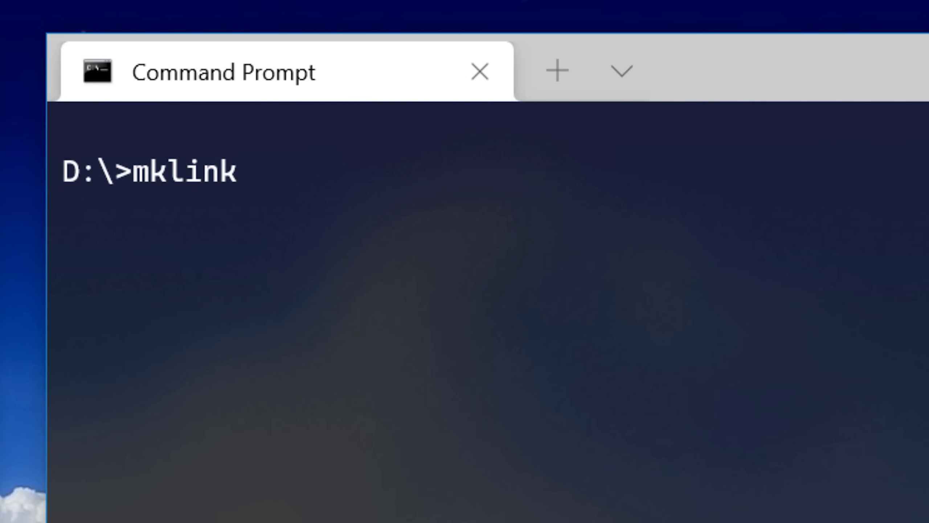
{"action": "type", "text": "hello"}
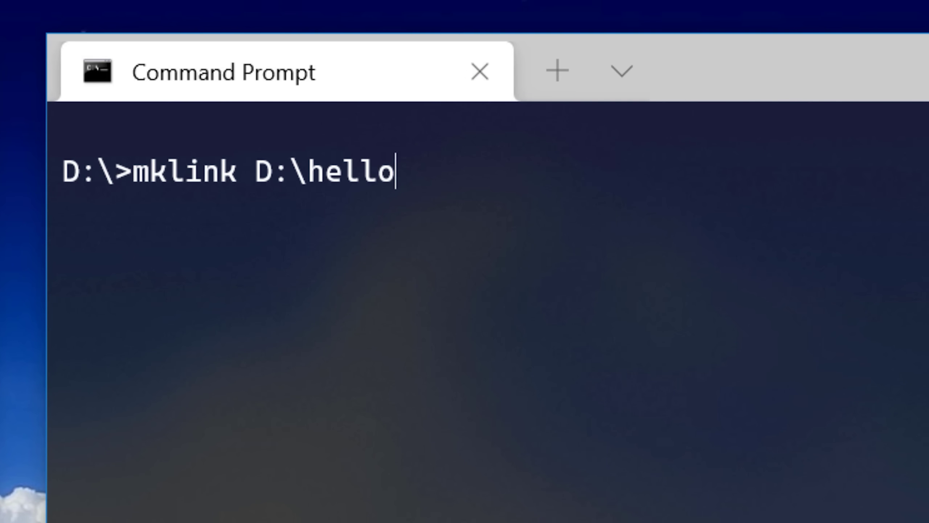
{"action": "type", "text": "linkexample.tx"}
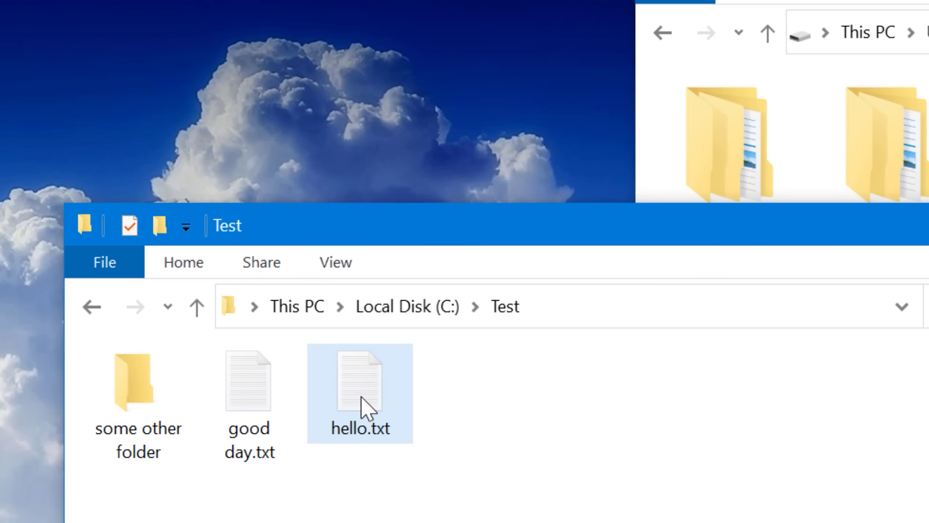
{"action": "right_click", "coordinate": [353, 397], "text": "shift"}
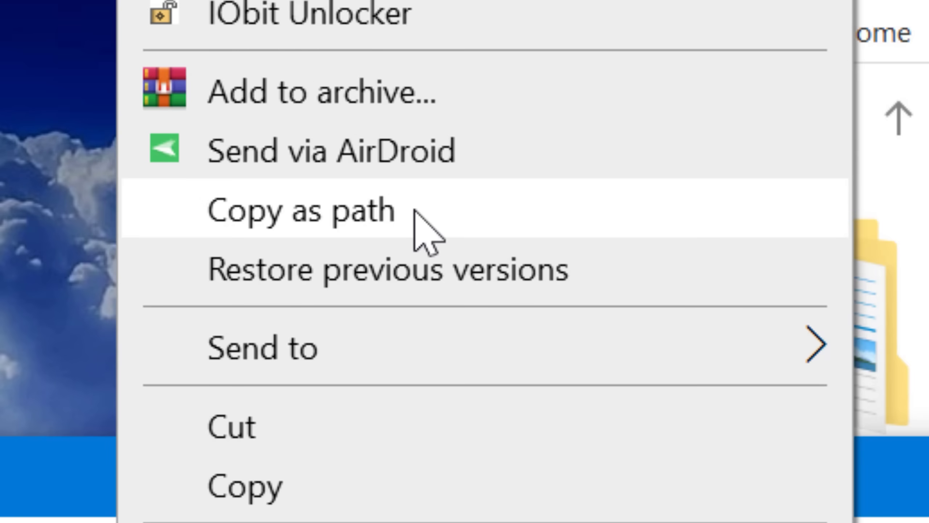
{"action": "left_click", "coordinate": [288, 217]}
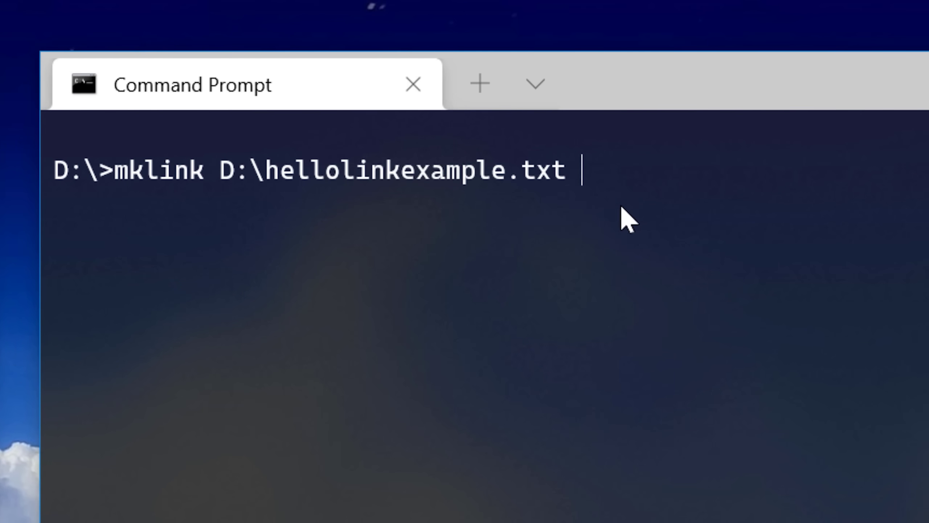
{"action": "key", "text": "ctrl+v"}
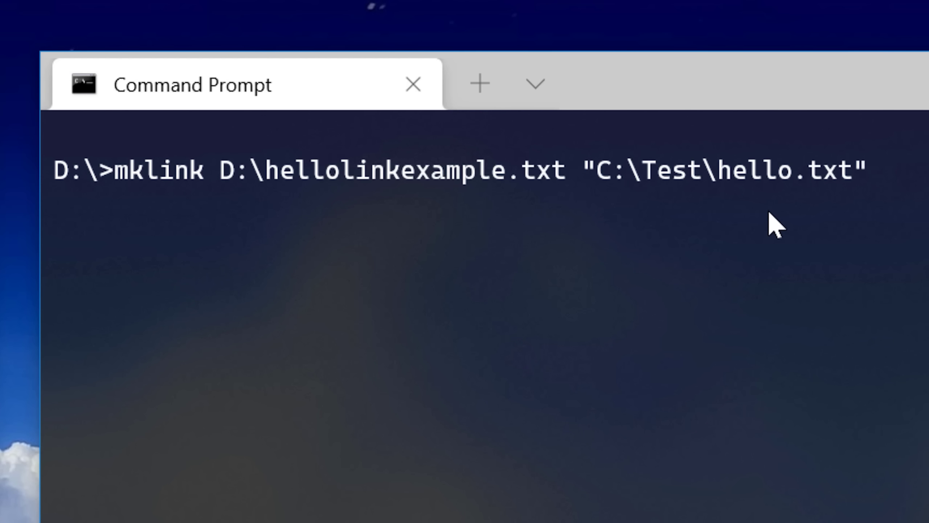
{"action": "key", "text": "Return"}
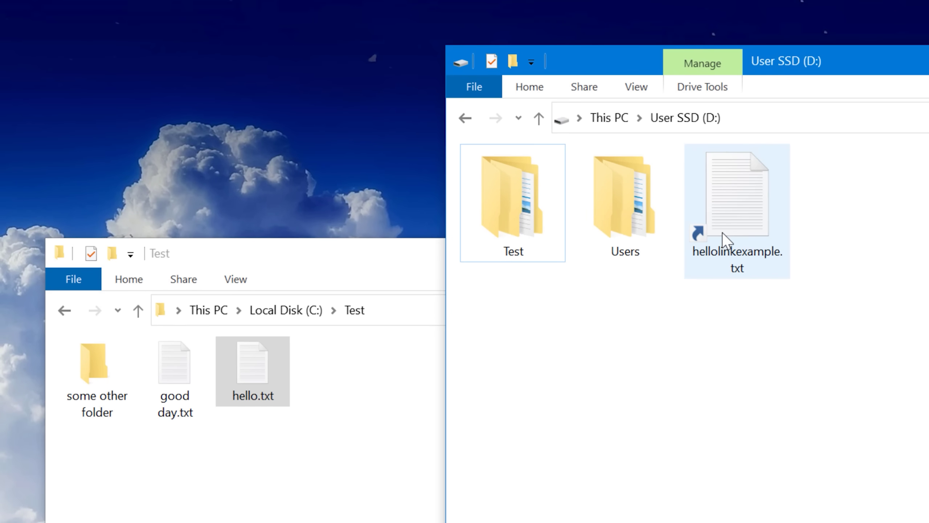
- Bring up hellolinkexample.txt's Properties General tab and highlight its .symlink (.txt) file type
{"action": "left_click", "coordinate": [726, 261]}
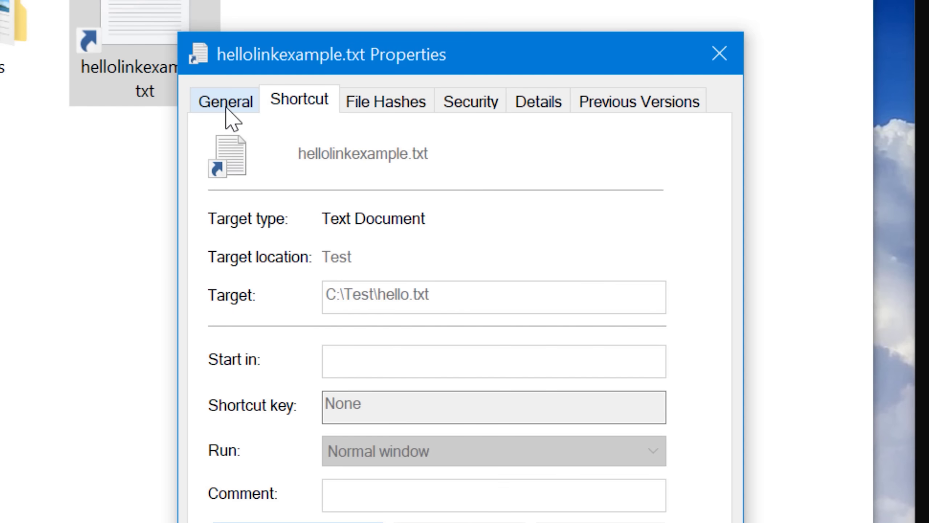
{"action": "left_click", "coordinate": [225, 107]}
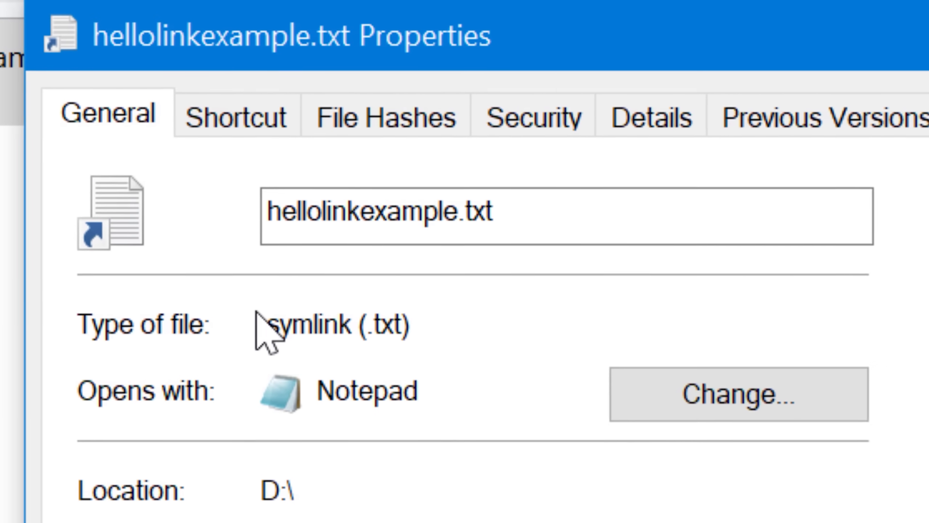
{"action": "left_click_drag", "start_coordinate": [263, 317], "coordinate": [473, 318]}
{"action": "left_click", "coordinate": [472, 319]}
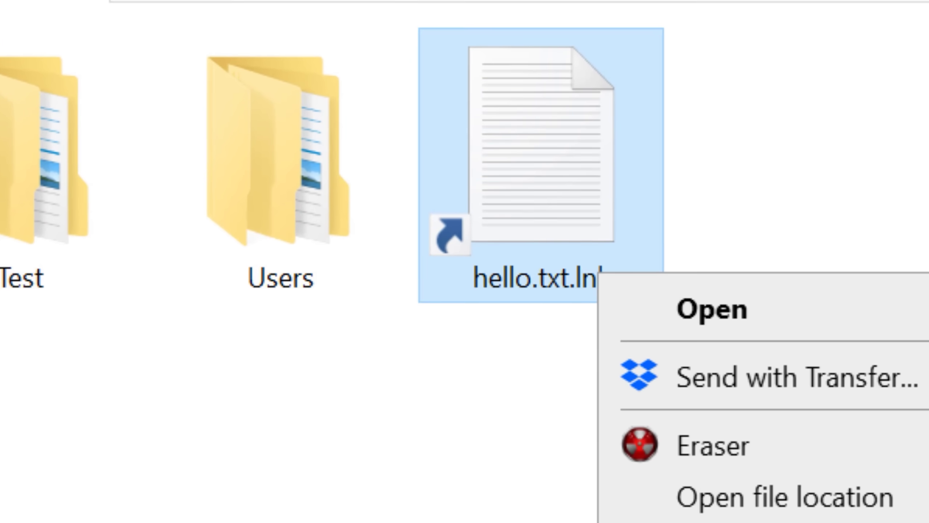
- Rename the D: shortcut to hello.txt and select it
{"action": "key", "text": "m"}
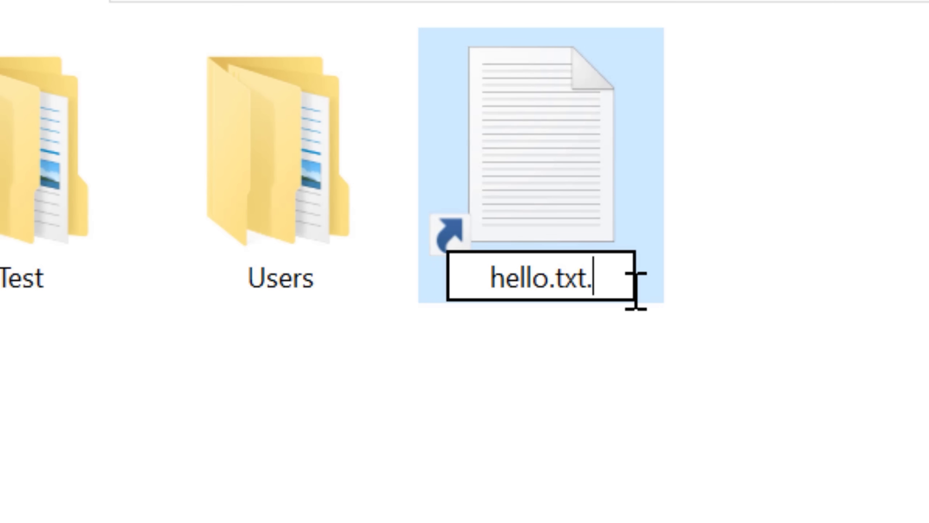
{"action": "key", "text": "Return"}
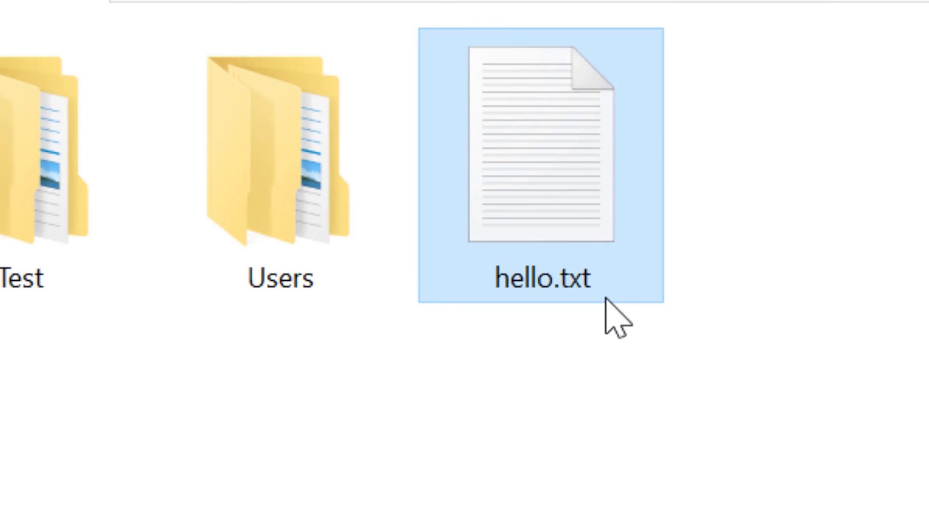
{"action": "left_click", "coordinate": [636, 441]}
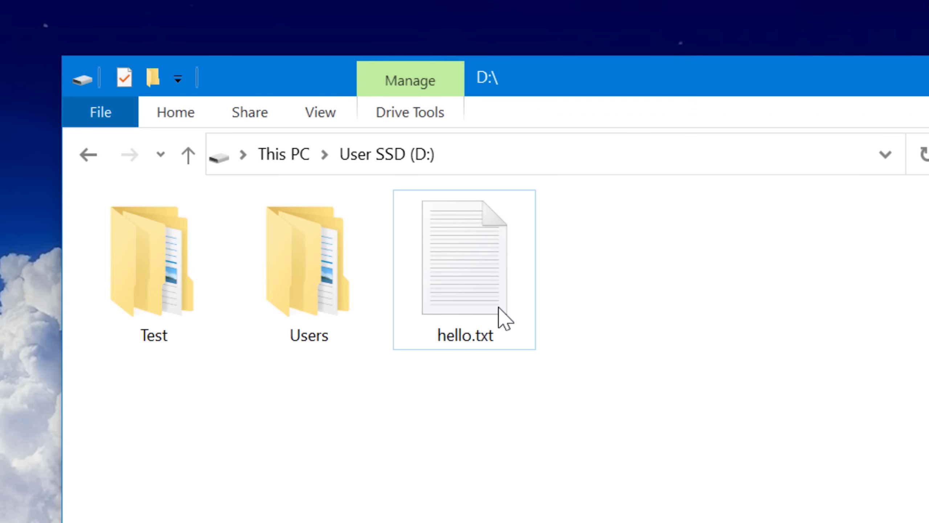
{"action": "left_click", "coordinate": [490, 288]}
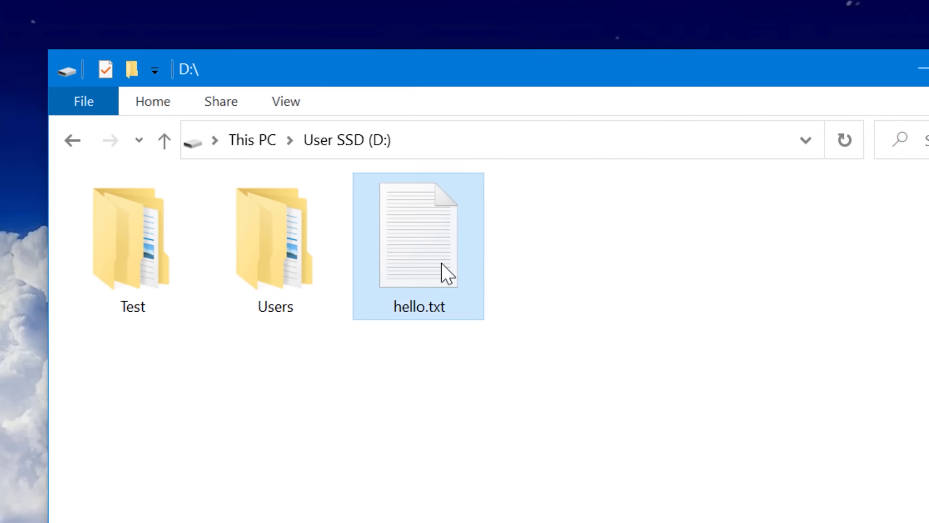
- Open hello.txt in Notepad++, which shows C:\Test\hello.txt, then in Notepad to compare contents
{"action": "right_click", "coordinate": [446, 273]}
{"action": "left_click", "coordinate": [445, 438]}
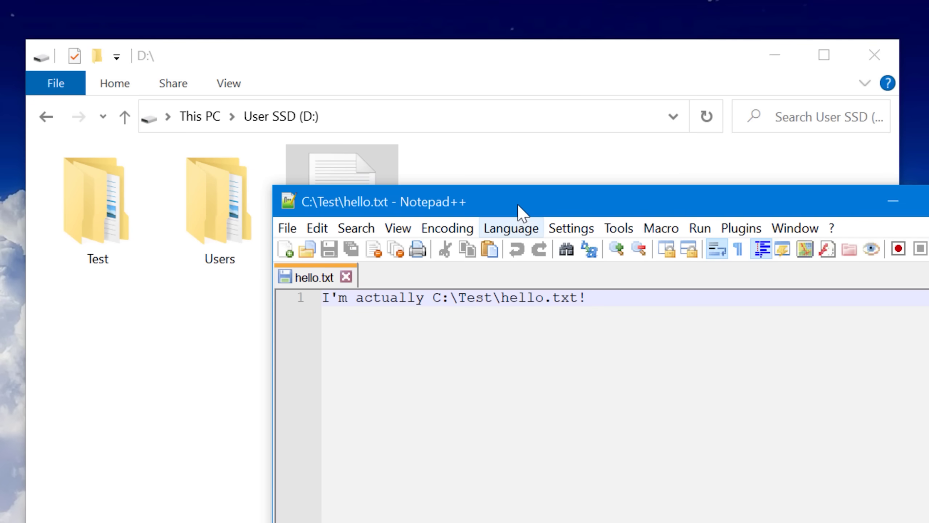
{"action": "left_click_drag", "start_coordinate": [517, 204], "coordinate": [662, 219]}
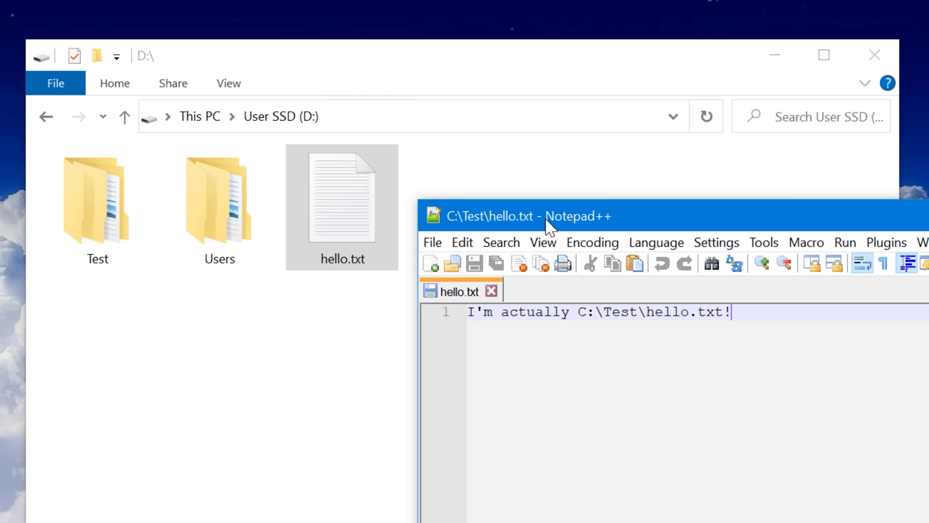
{"action": "double_click", "coordinate": [345, 207]}
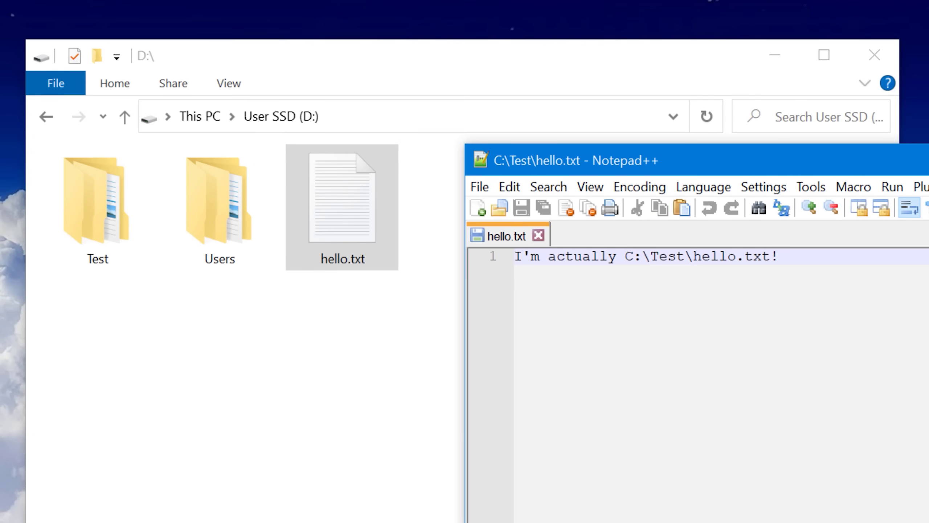